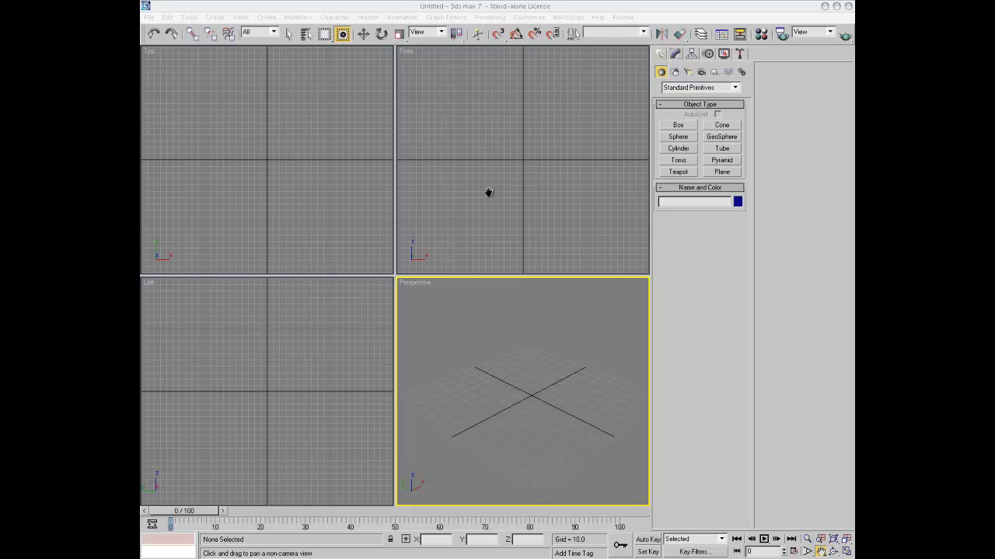
# Step: Check the system unit scale in the units setup and accept the current settings
pyautogui.click(531, 18)
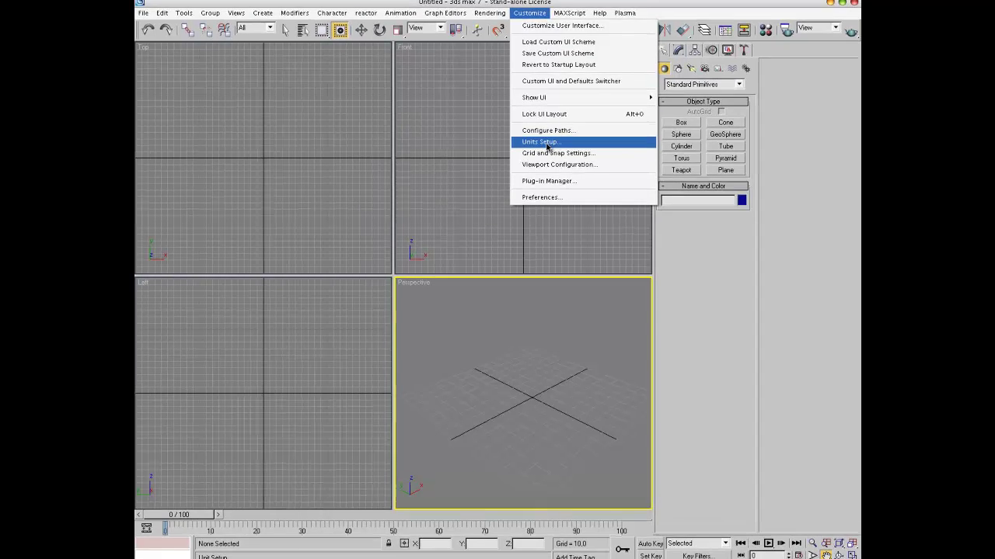
pyautogui.click(548, 146)
pyautogui.click(496, 132)
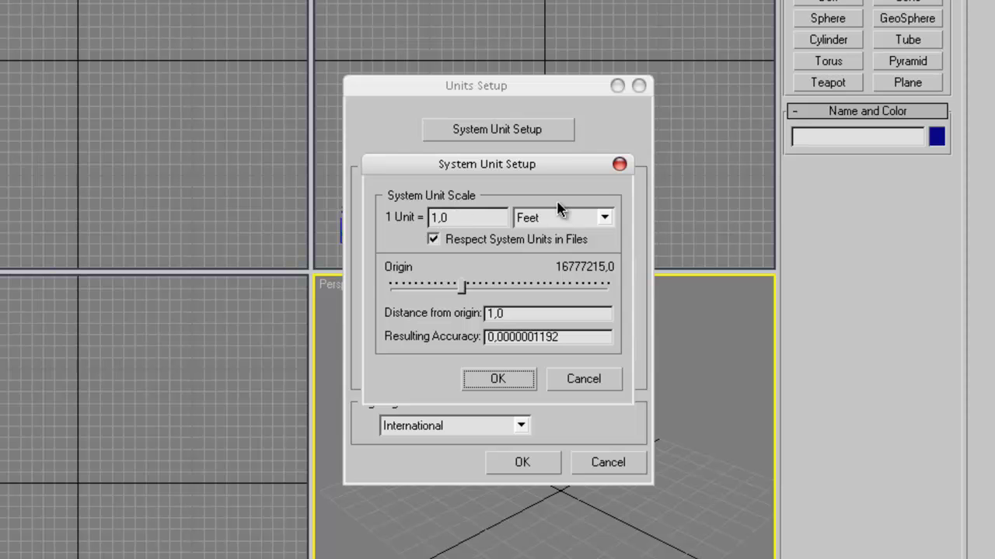
pyautogui.click(511, 382)
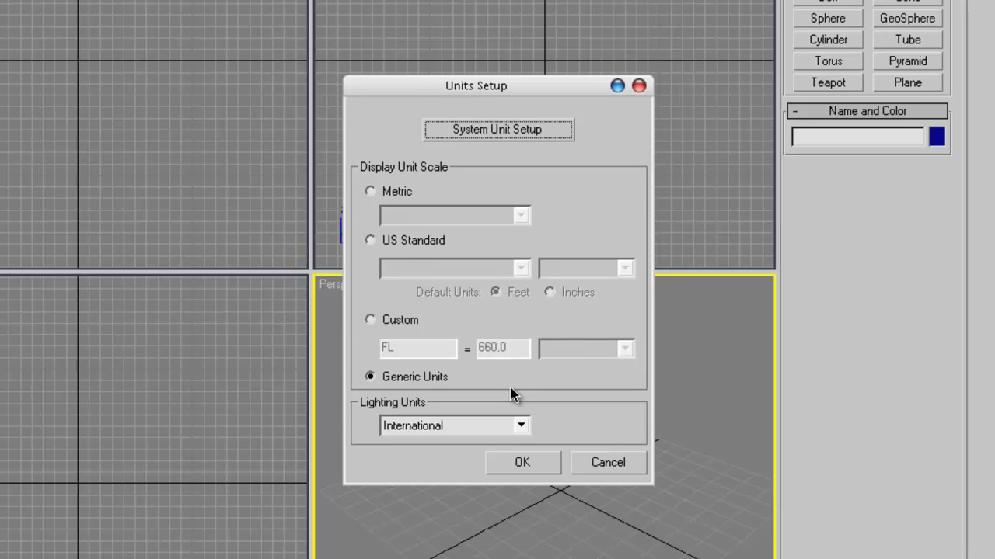
pyautogui.click(521, 462)
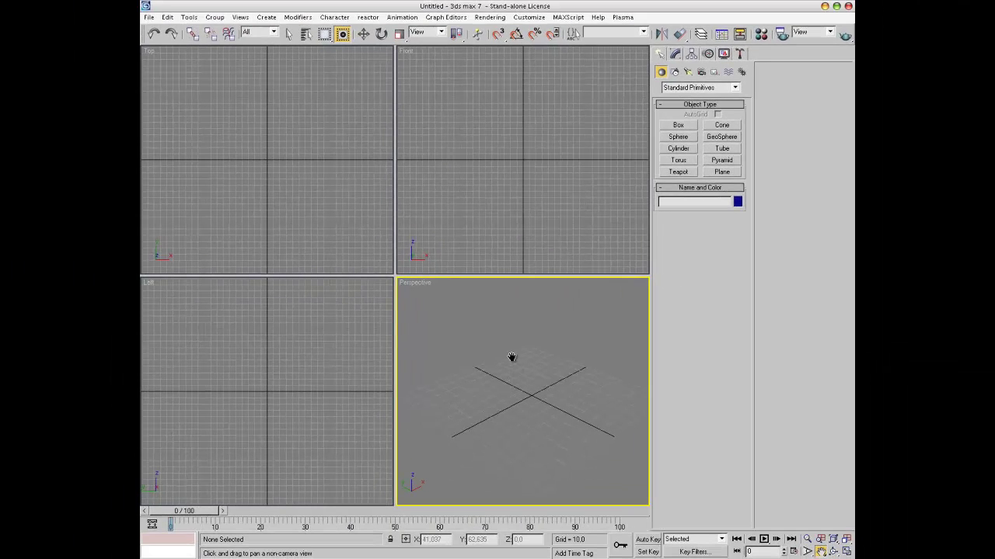
# Step: Create a flat box around the origin in the Perspective view, about 119 long, 124 wide and -8 high
pyautogui.click(677, 125)
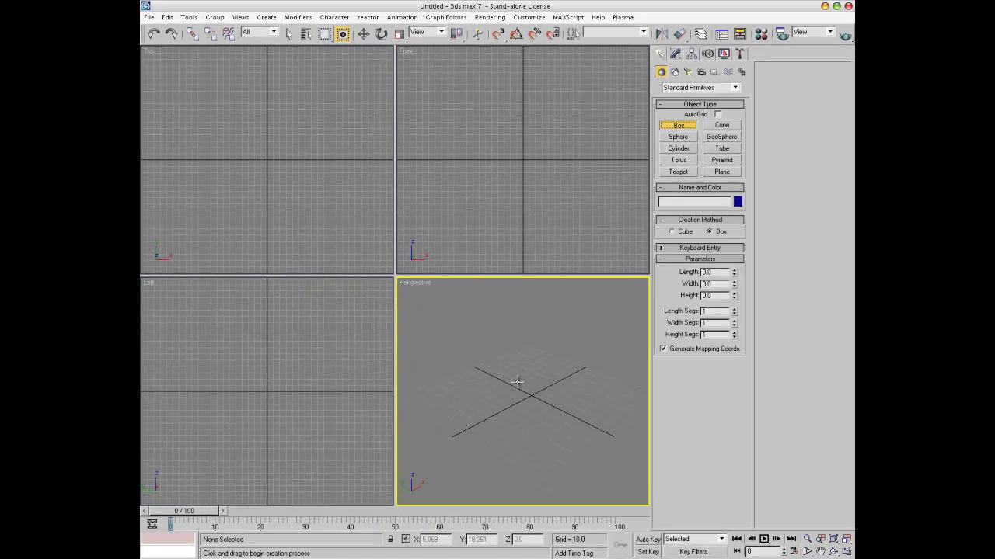
pyautogui.moveTo(529, 353); pyautogui.dragTo(526, 466)
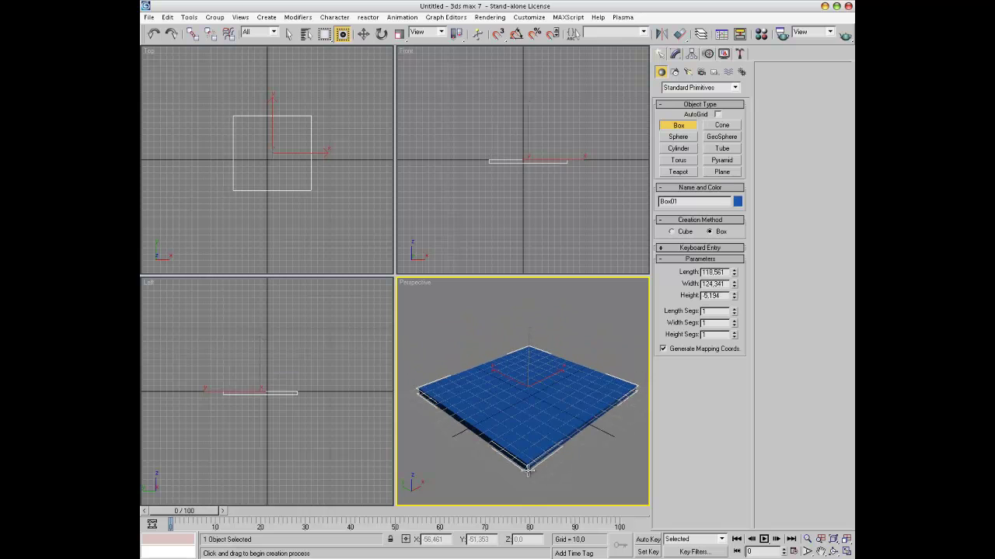
pyautogui.click(528, 473)
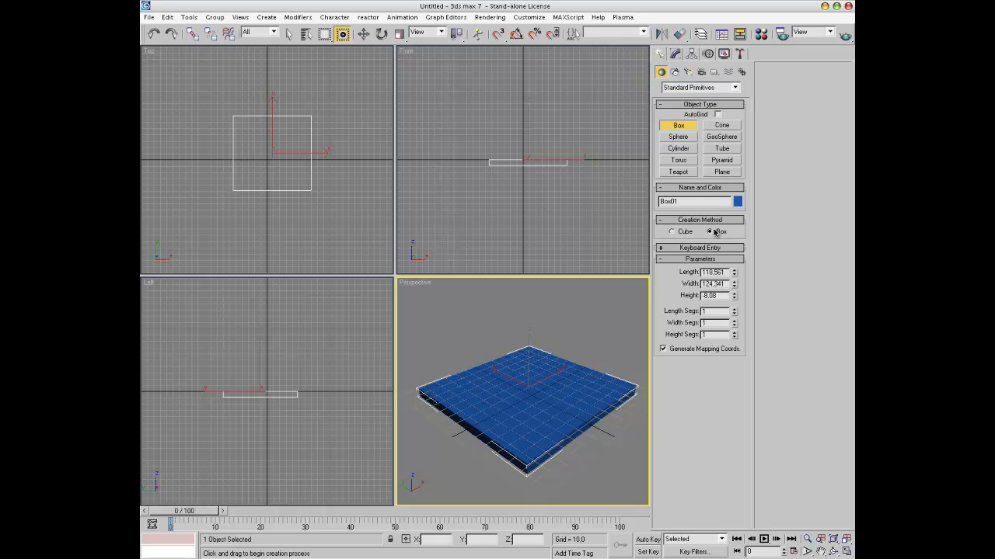
# Step: Change the box's object color to the first grey custom color
pyautogui.click(738, 203)
pyautogui.click(395, 309)
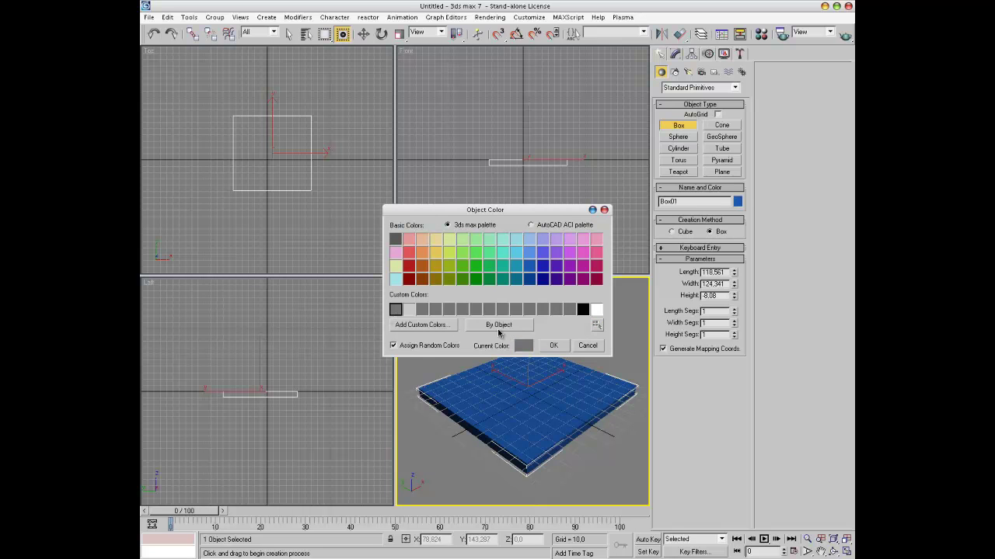
pyautogui.click(554, 345)
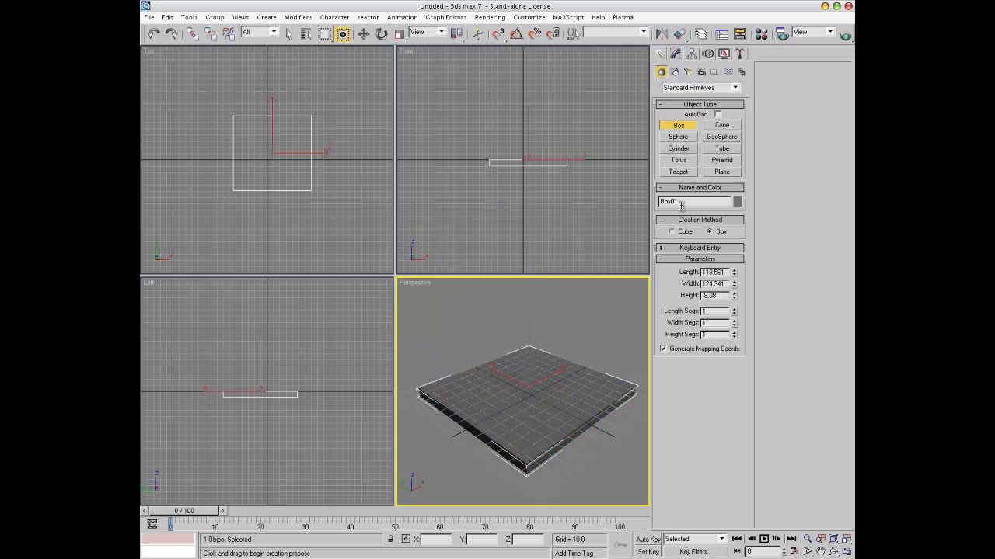
# Step: Rename the flat box as oBox and look it up in the object selection list
pyautogui.moveTo(684, 201); pyautogui.dragTo(635, 200)
pyautogui.write('o')
pyautogui.click(582, 312)
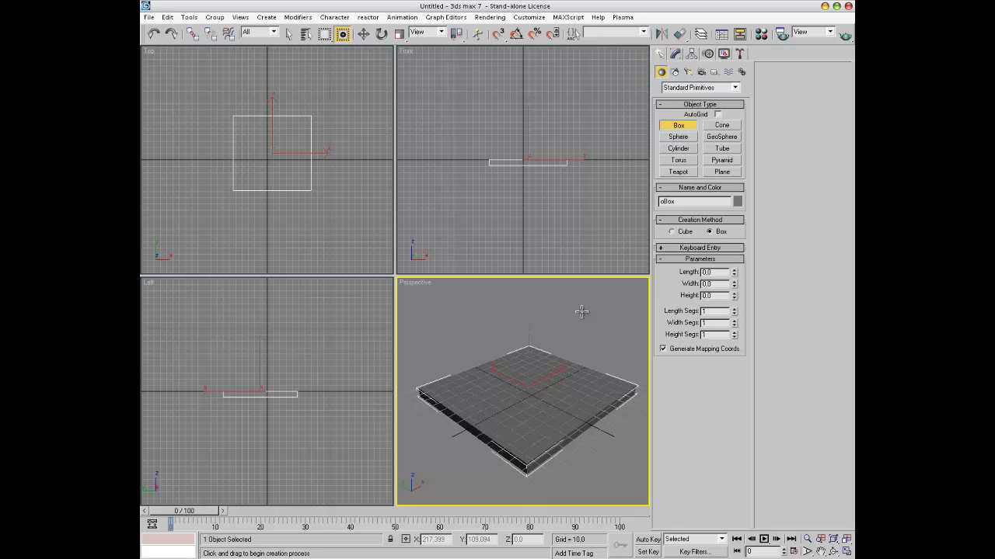
pyautogui.press('h')
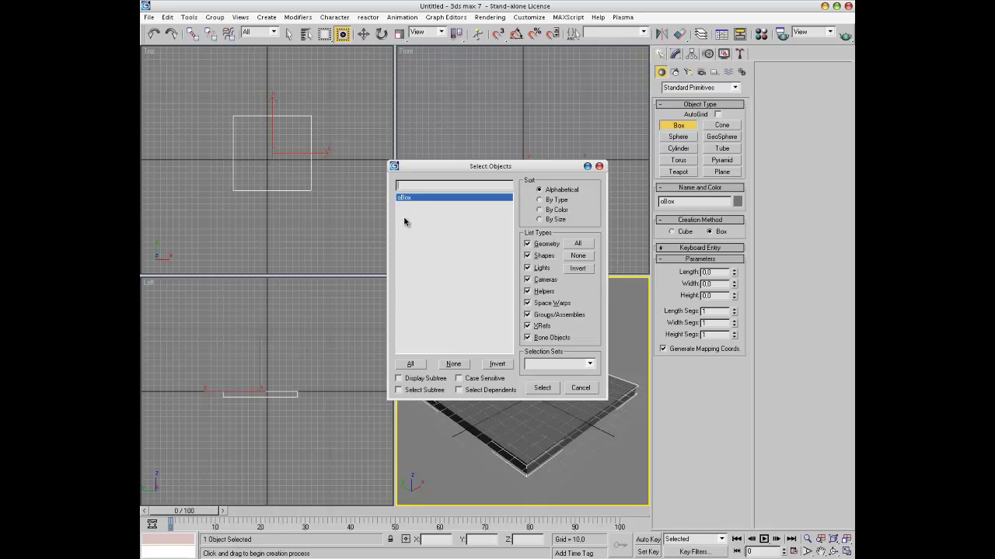
pyautogui.press('Return')
# Step: Maximize the Perspective view and create a small upright box on the slab, about 4'6" by 5'8" and 16'10" high
pyautogui.hotkey('alt', 'w')
pyautogui.keyDown('alt'); pyautogui.moveTo(384, 290); pyautogui.dragTo(377, 260, button='middle'); pyautogui.keyUp('alt')
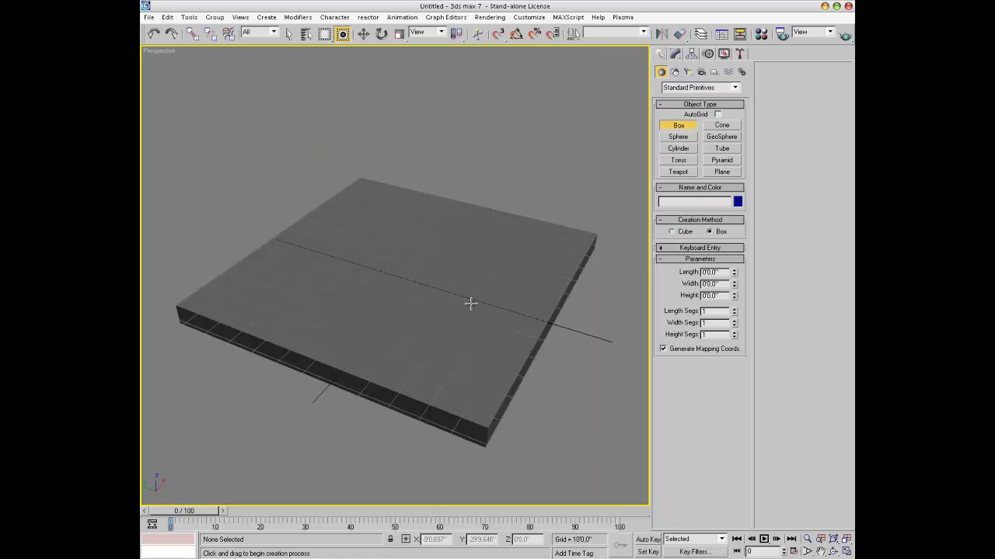
pyautogui.moveTo(406, 279); pyautogui.dragTo(399, 266)
pyautogui.click(402, 272)
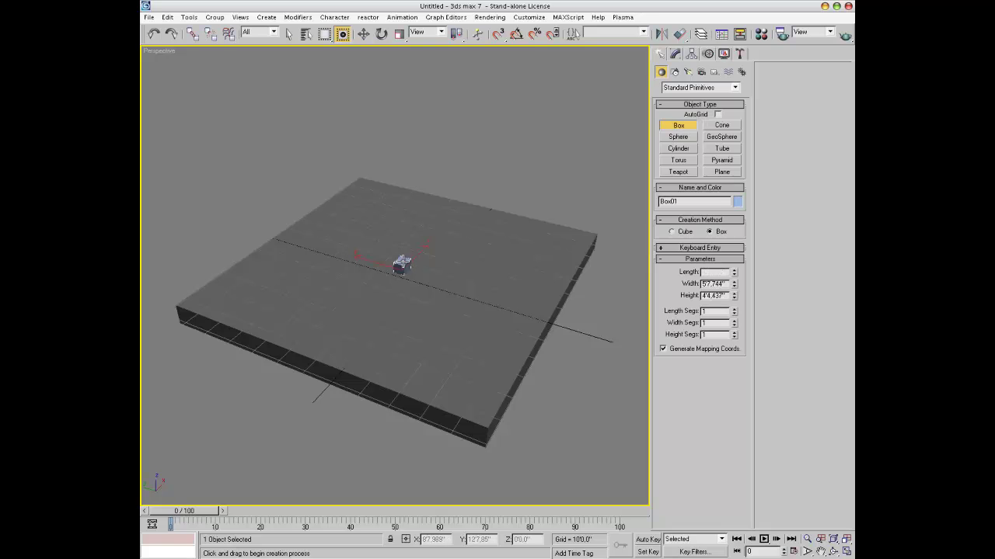
pyautogui.click(402, 234)
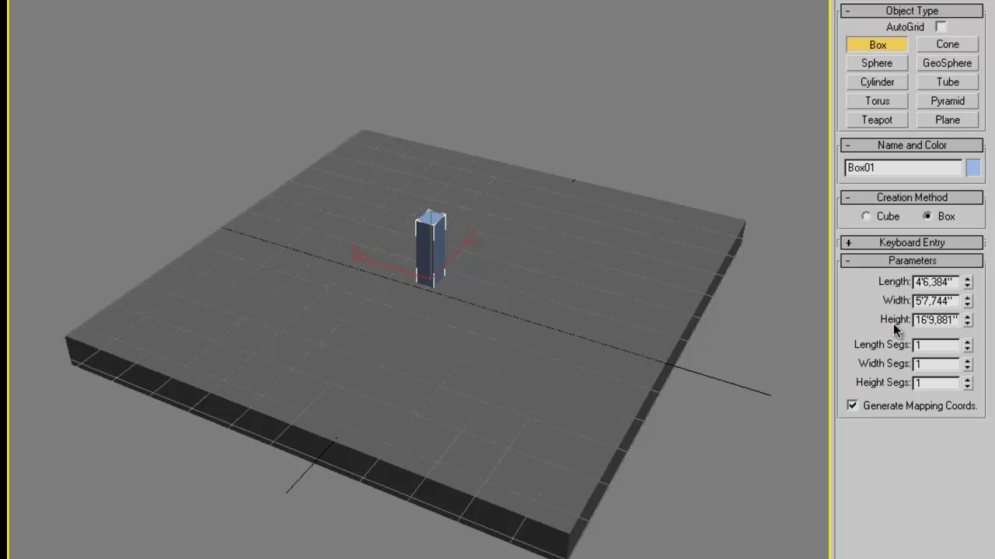
# Step: Set the upright box's height to 6 feet
pyautogui.moveTo(925, 325); pyautogui.dragTo(899, 328)
pyautogui.write('6')
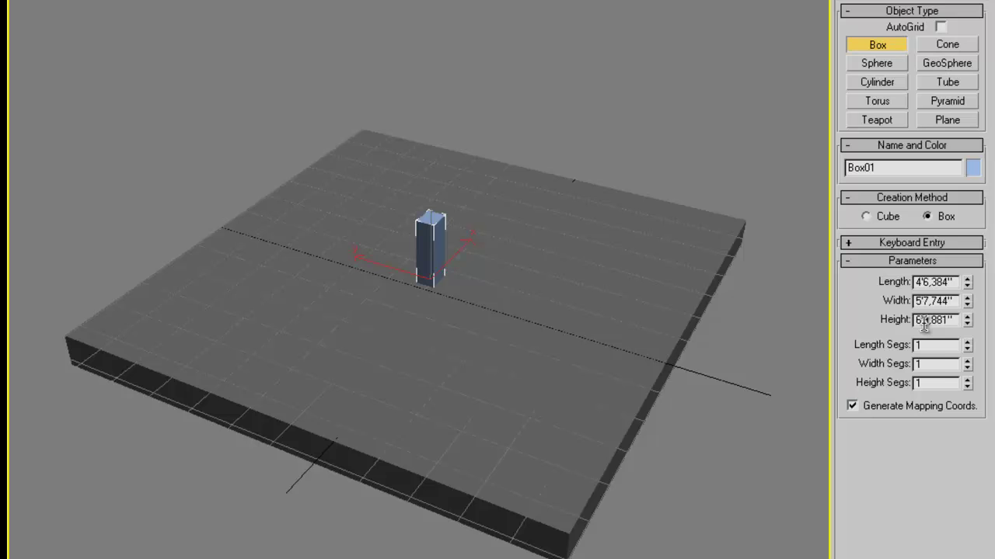
pyautogui.press('Delete')
pyautogui.write('0')
pyautogui.press('Return')
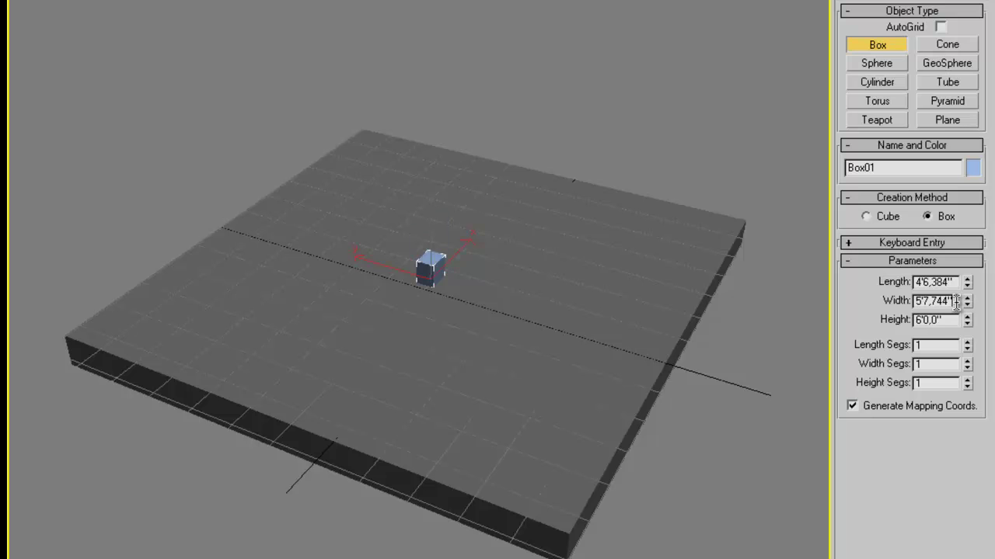
# Step: Set the upright box's width and length to 1 foot each and finish creating boxes
pyautogui.moveTo(951, 302); pyautogui.dragTo(901, 307)
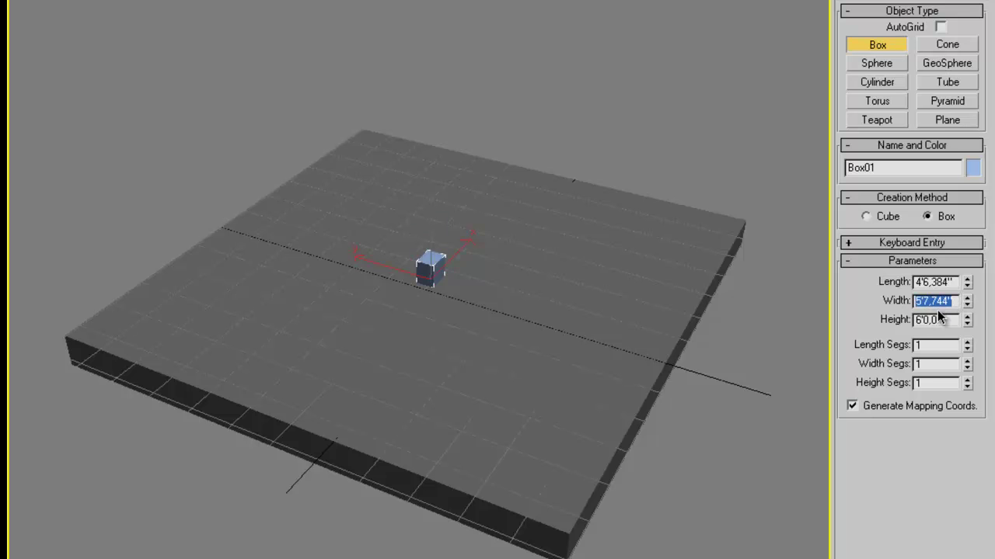
pyautogui.write('1')
pyautogui.hotkey('shift', 'Tab')
pyautogui.write('1')
pyautogui.press('Tab')
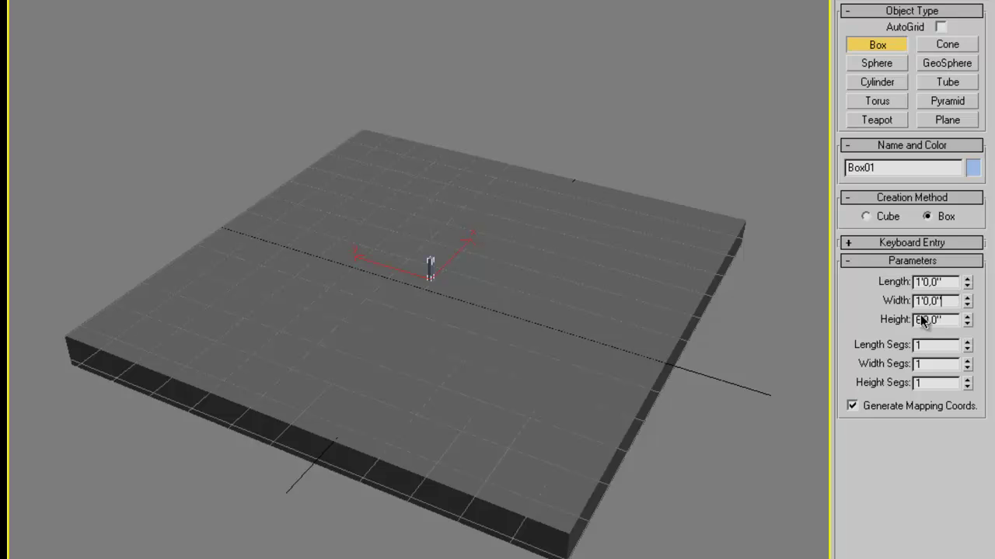
pyautogui.rightClick(447, 311)
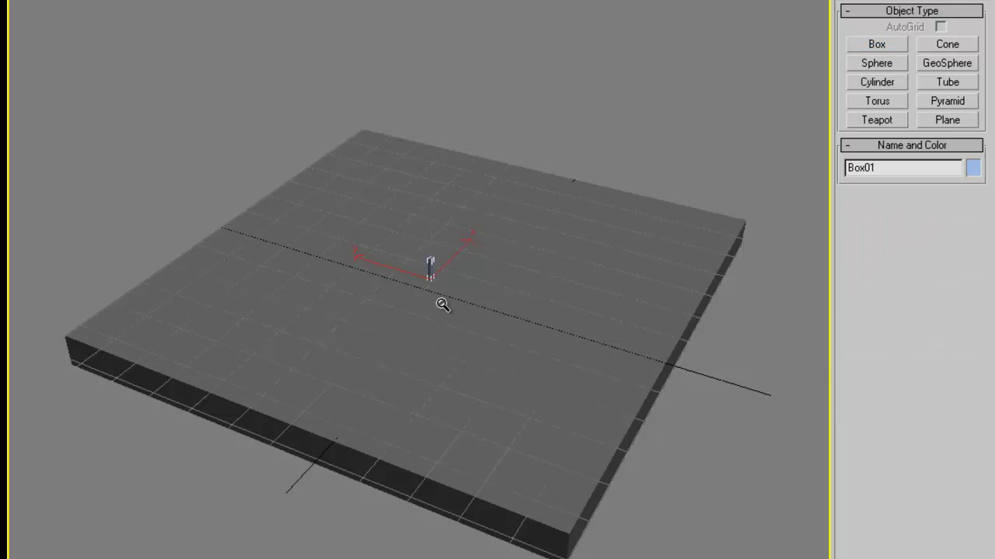
# Step: View the upright box close up against the slab for scale and select the oBox slab
pyautogui.scroll(3, 442, 284)
pyautogui.scroll(2, 459, 276)
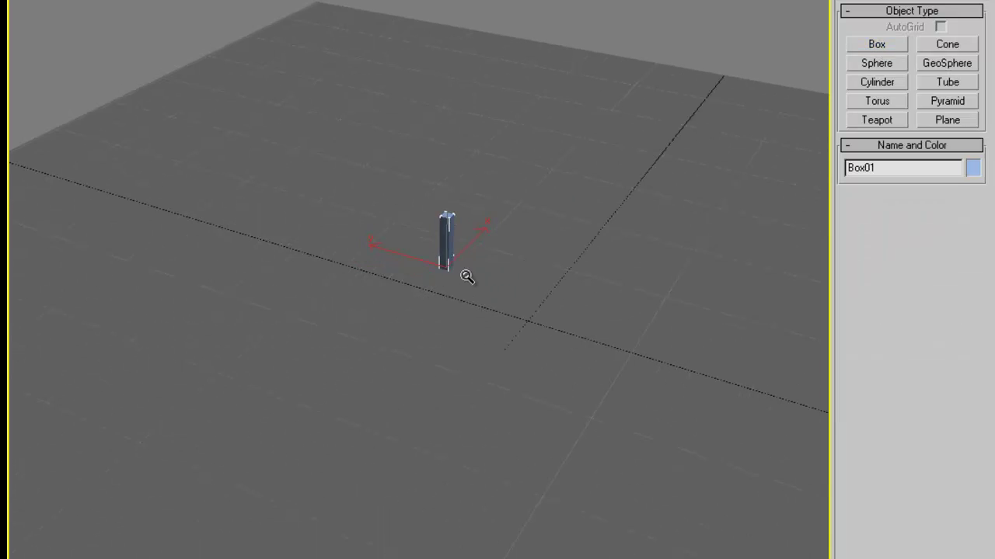
pyautogui.scroll(3, 464, 273)
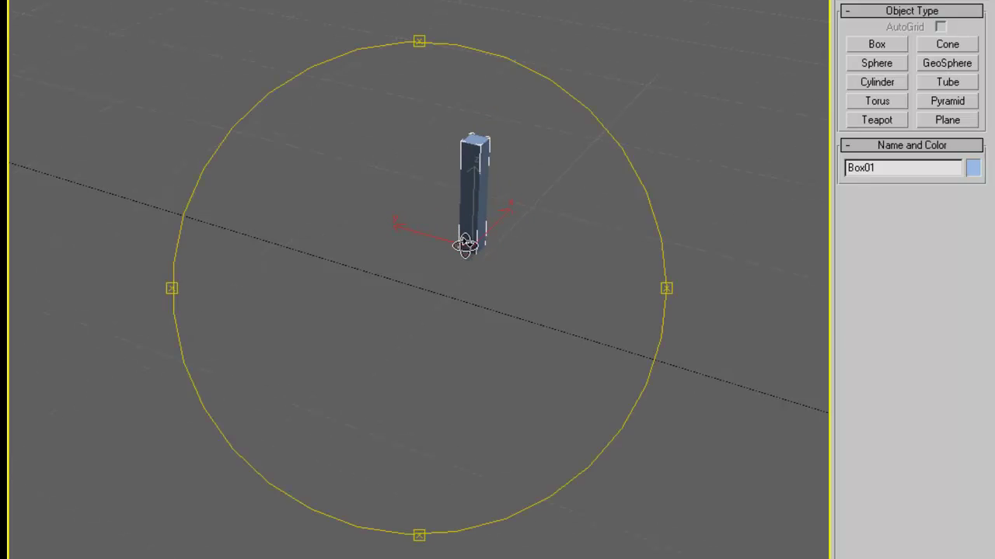
pyautogui.keyDown('alt'); pyautogui.moveTo(461, 244); pyautogui.dragTo(477, 288, button='middle'); pyautogui.keyUp('alt')
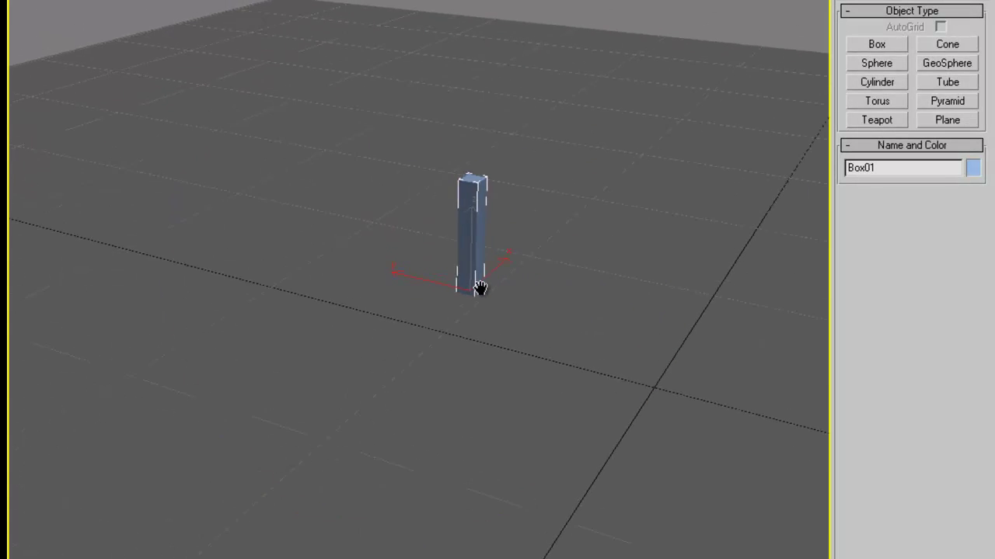
pyautogui.click(435, 370)
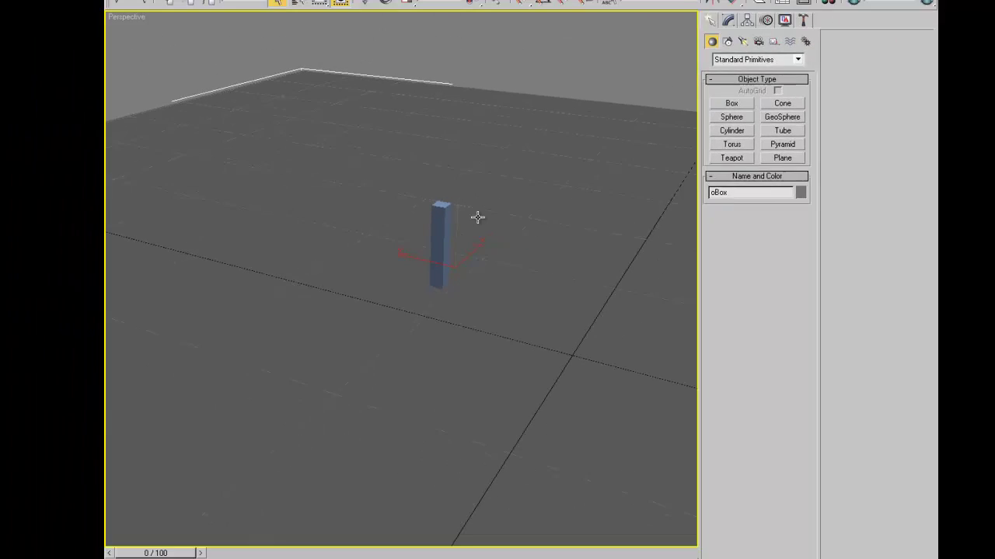
# Step: Create a Page Info component from the Misc category in Plasma's Component Manager
pyautogui.click(623, 17)
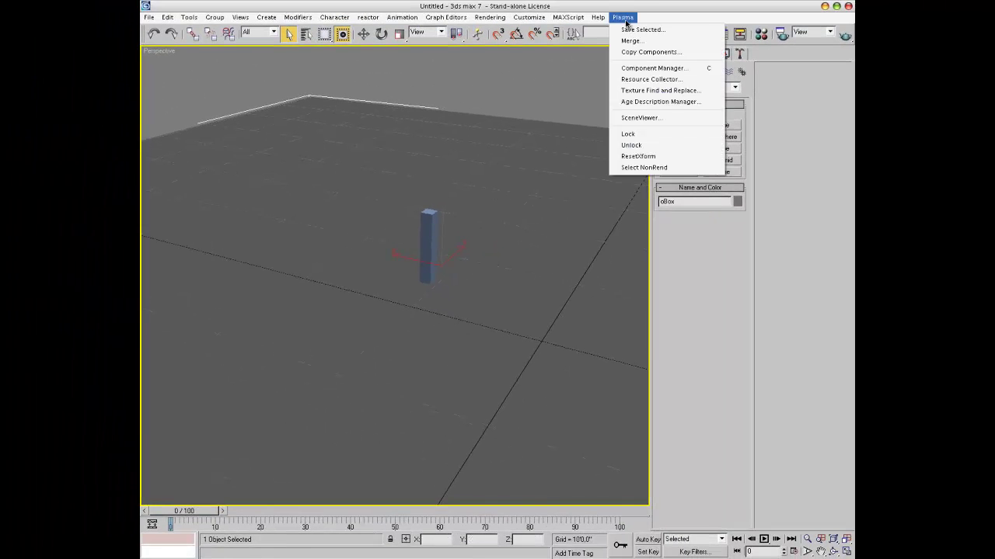
pyautogui.click(678, 68)
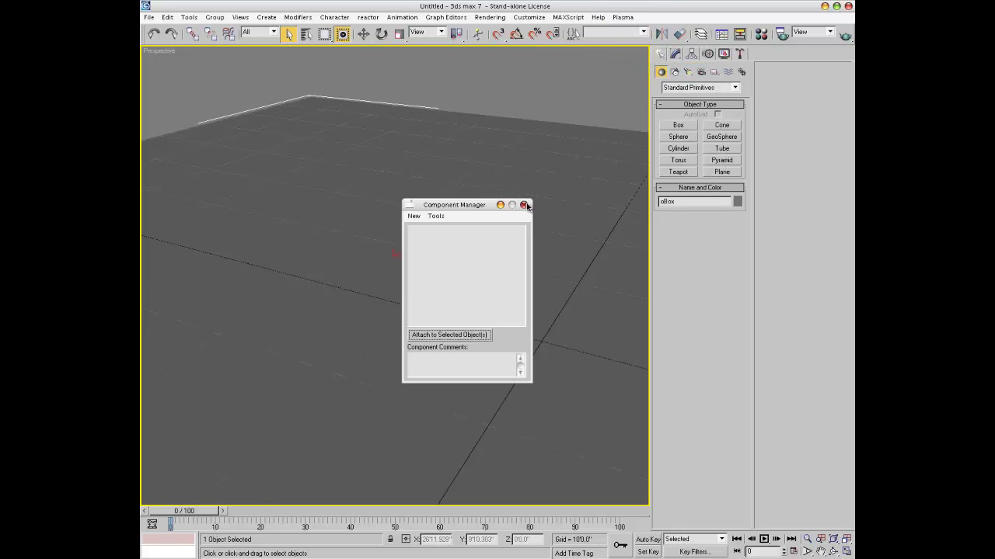
pyautogui.moveTo(422, 204); pyautogui.dragTo(284, 160)
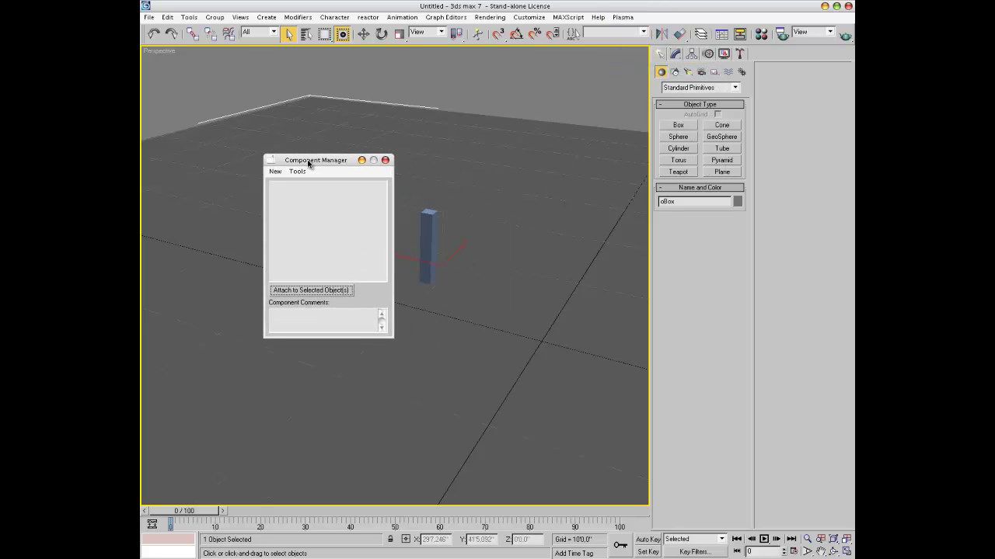
pyautogui.click(275, 172)
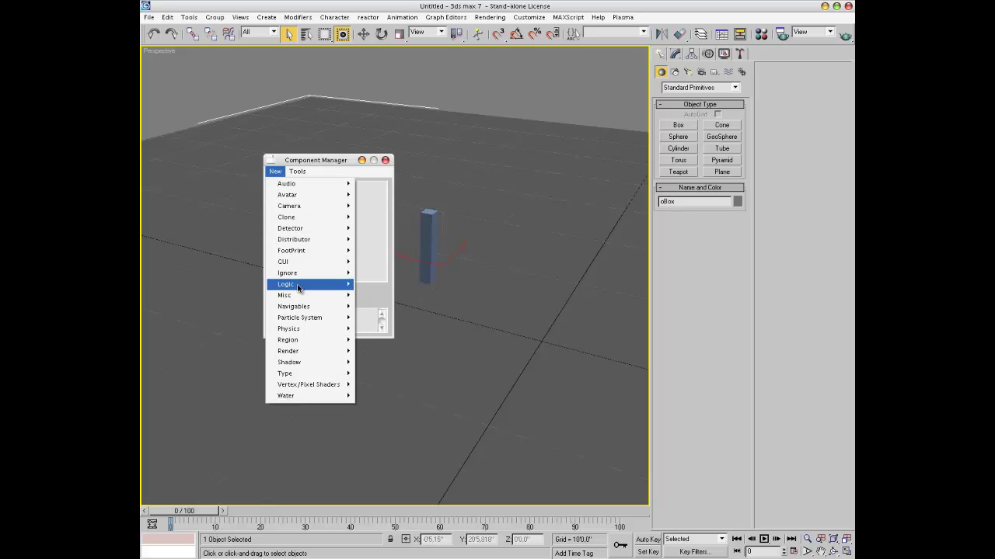
pyautogui.moveTo(300, 295)
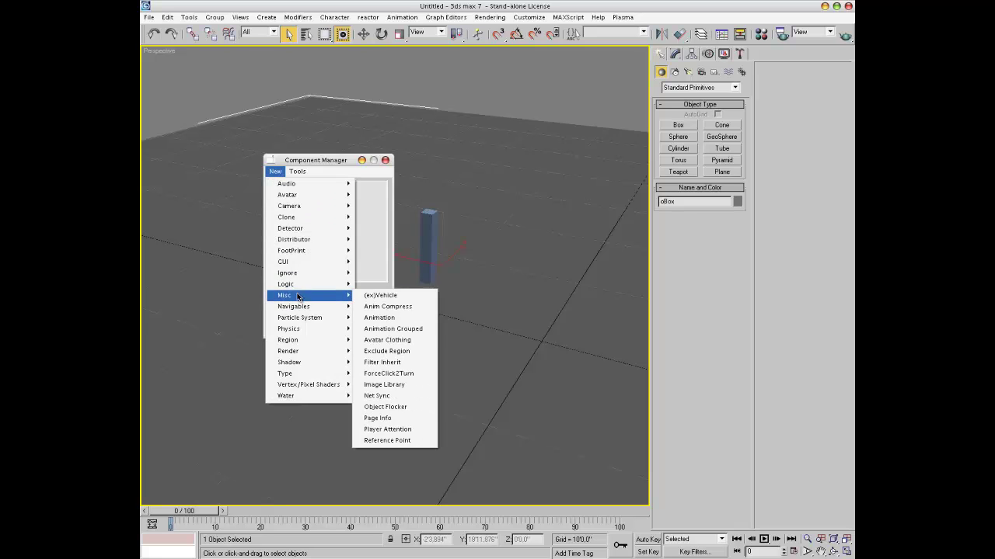
pyautogui.click(396, 420)
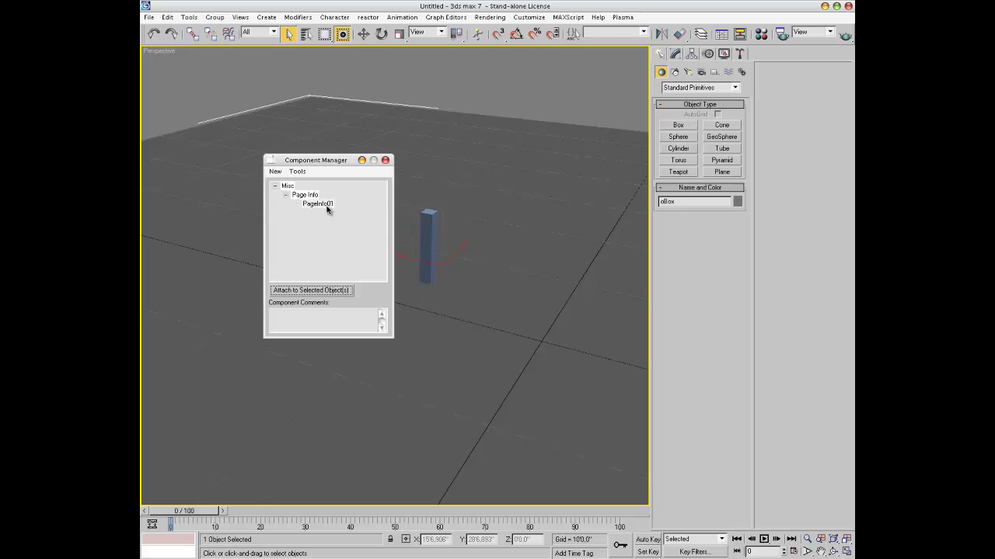
# Step: Rename the new Page Info component as PageInfo and attach it to the selected slab
pyautogui.rightClick(331, 204)
pyautogui.write('Pa')
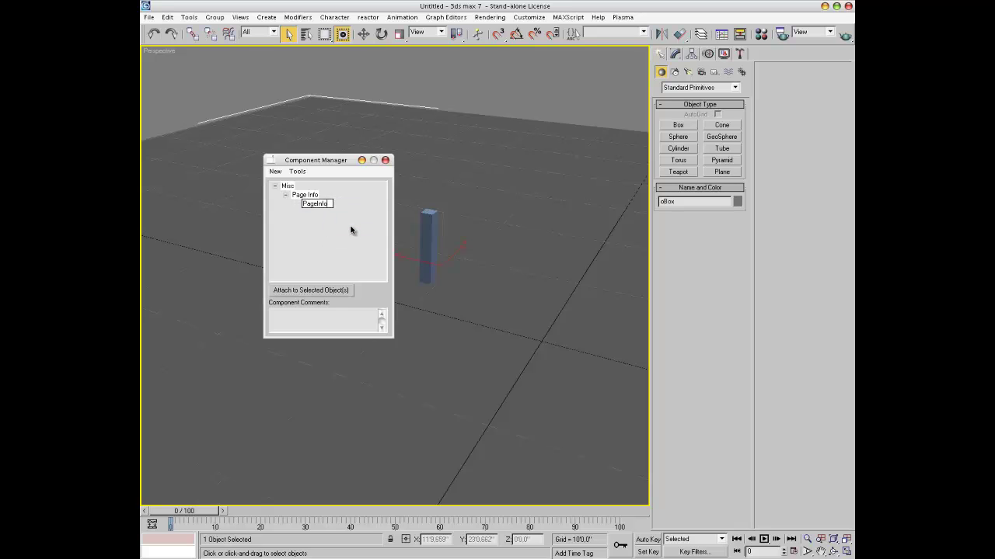
pyautogui.press('Return')
pyautogui.click(339, 290)
# Step: Assign the slab's PageInfo component to the age testage and the page mainroom
pyautogui.click(739, 54)
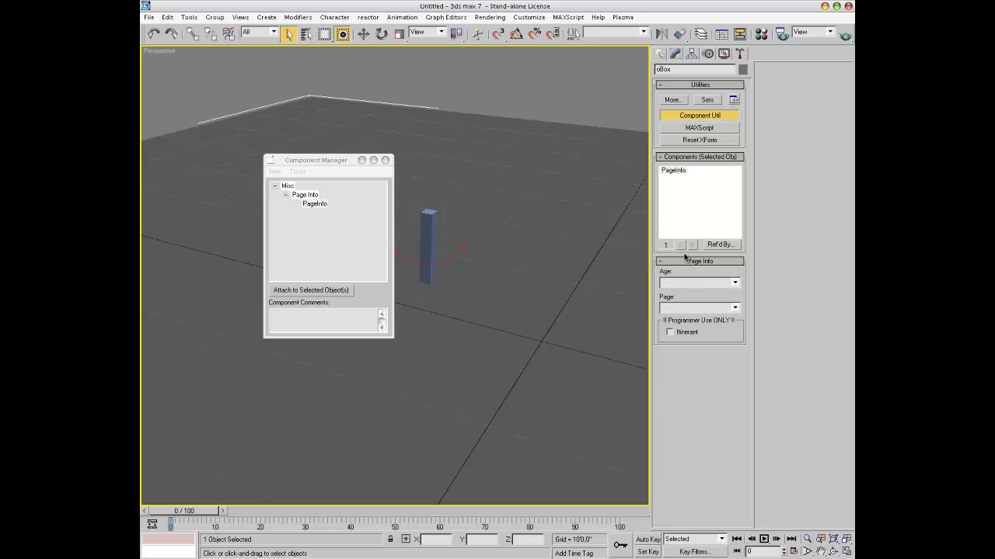
pyautogui.click(675, 284)
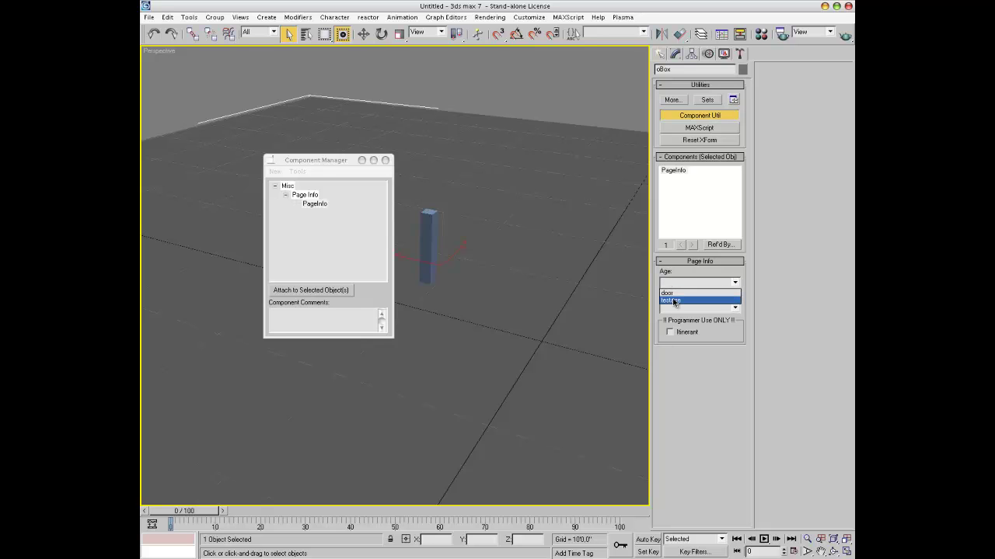
pyautogui.click(671, 301)
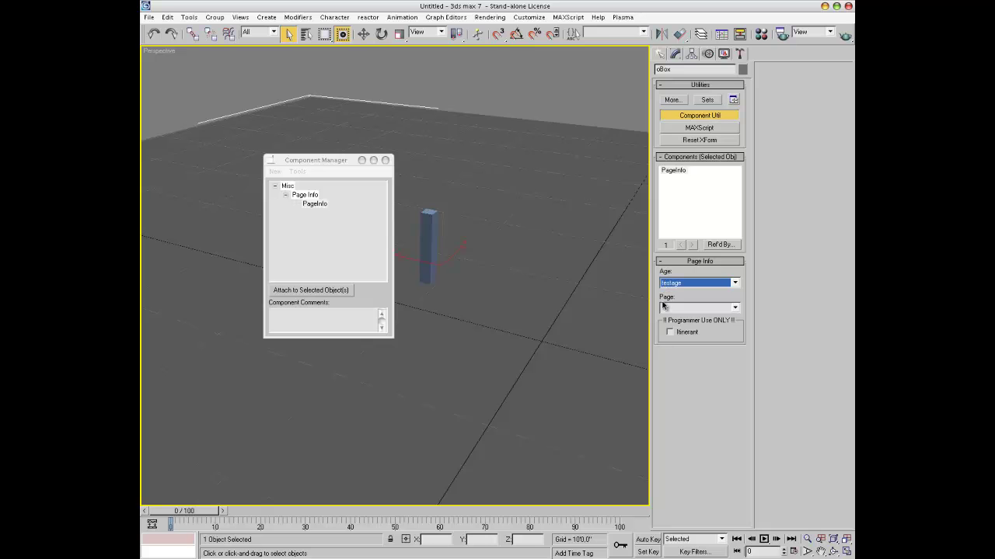
pyautogui.click(682, 308)
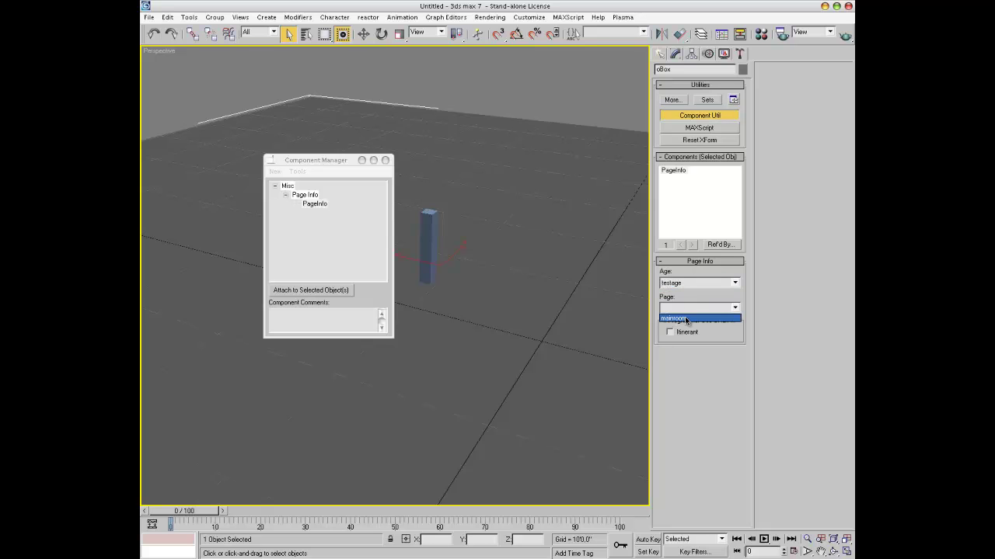
pyautogui.click(670, 319)
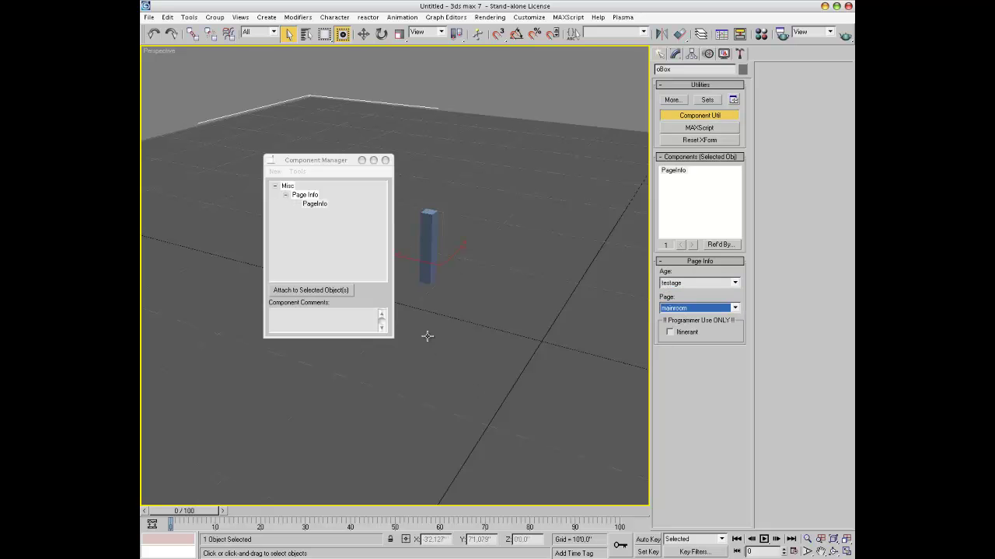
# Step: Review the ages available for the slab's PageInfo component, keeping testage
pyautogui.click(692, 282)
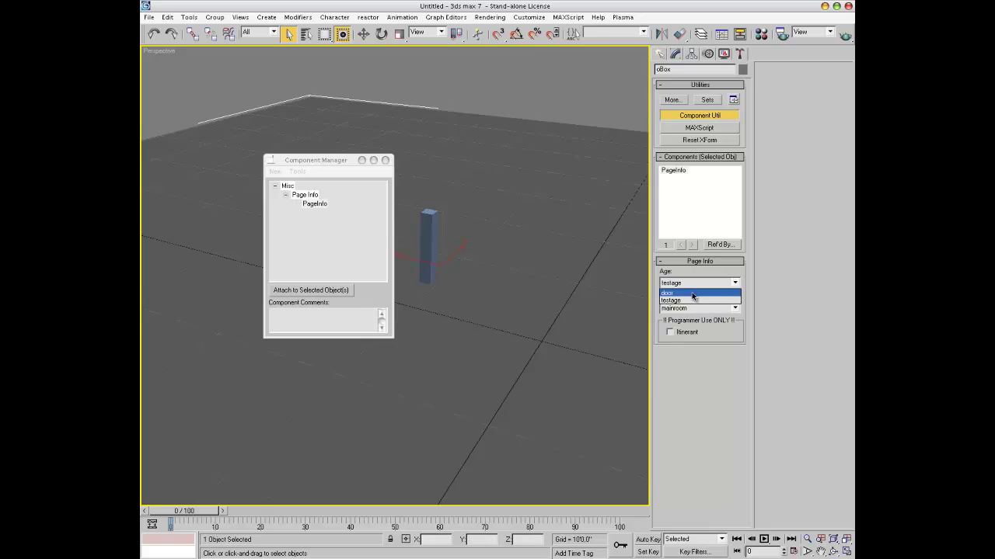
pyautogui.click(732, 303)
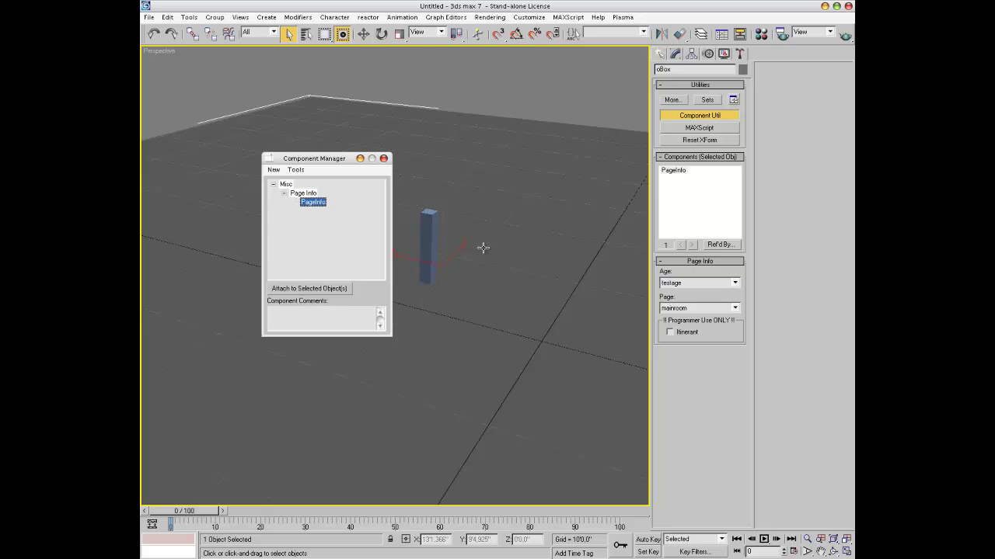
# Step: Create a Terrain component from the Physics category in the Component Manager
pyautogui.moveTo(328, 162); pyautogui.dragTo(354, 164)
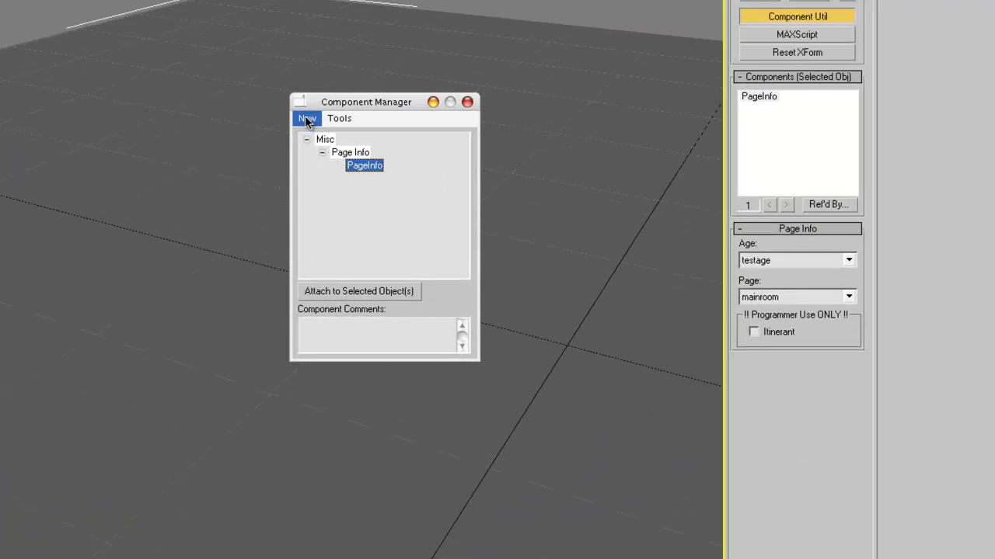
pyautogui.click(363, 185)
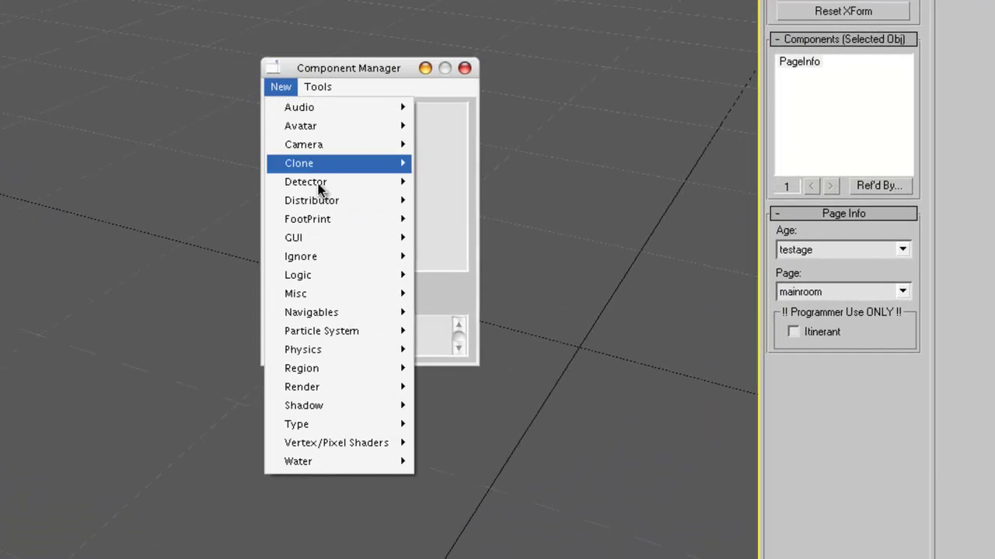
pyautogui.moveTo(330, 350)
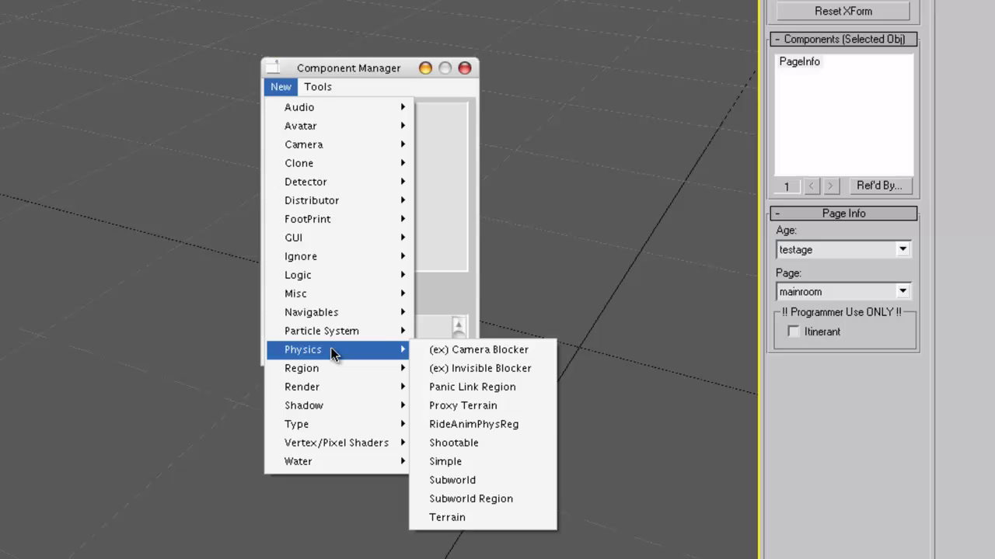
pyautogui.click(454, 519)
# Step: Rename the new Terrain component as terrainCollisionBox and attach it to the selected slab
pyautogui.rightClick(342, 187)
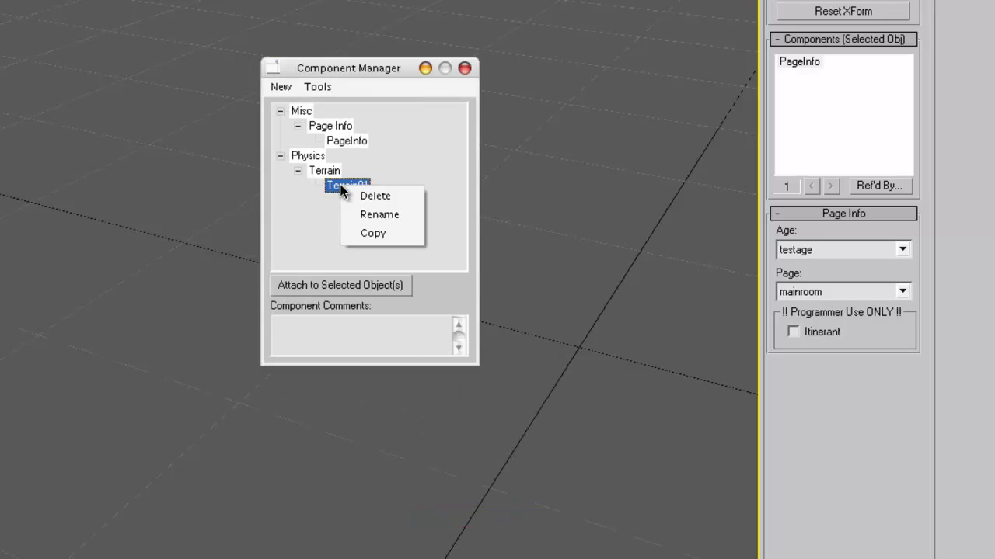
pyautogui.click(372, 215)
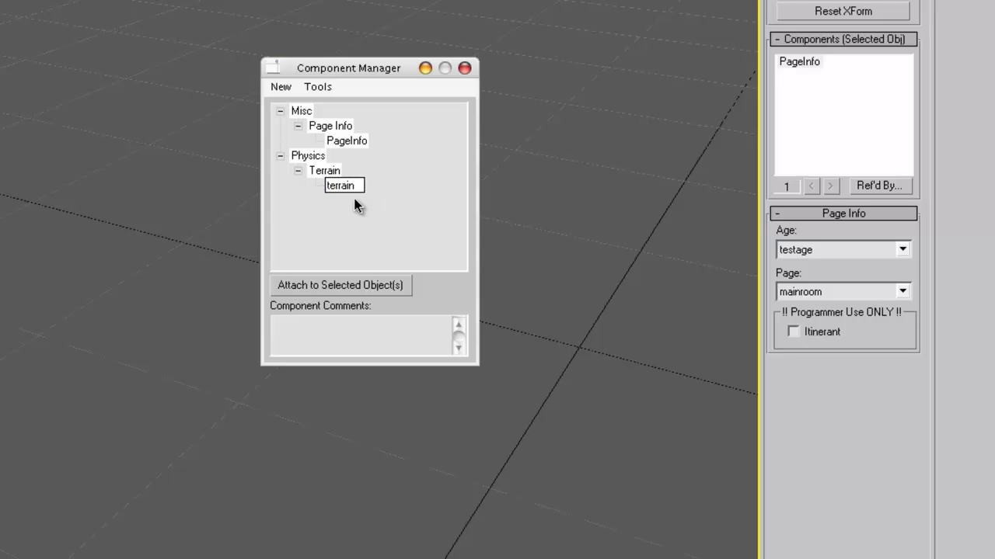
pyautogui.write('terrainCollisionBox')
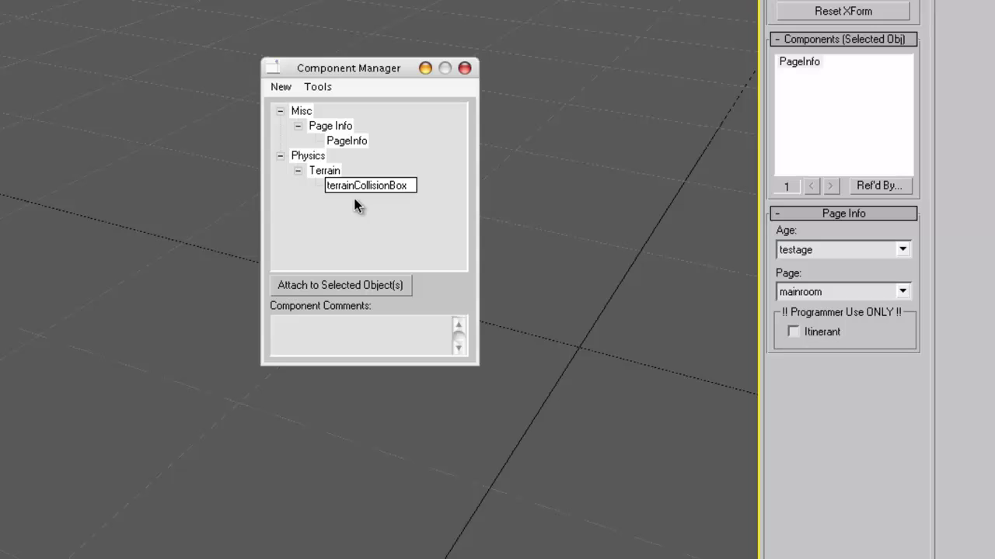
pyautogui.press('Return')
pyautogui.click(350, 285)
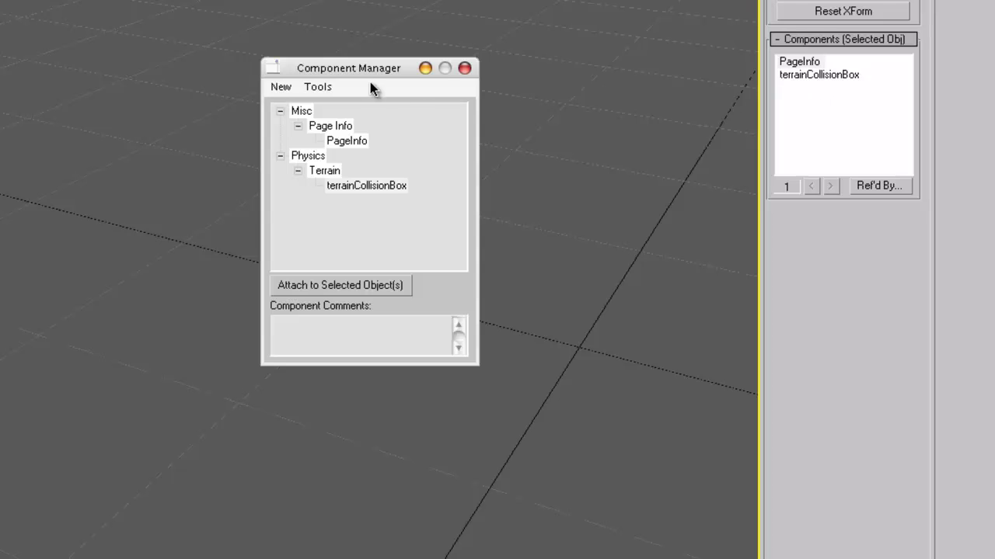
# Step: Close the Component Manager and set the bounding shape of terrainCollisionBox to Box
pyautogui.click(464, 68)
pyautogui.click(825, 76)
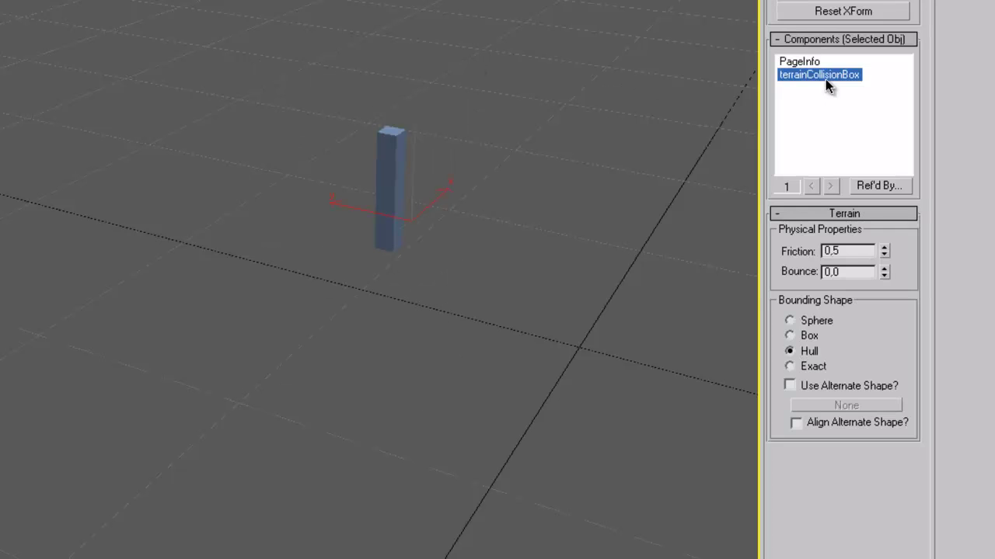
pyautogui.click(806, 338)
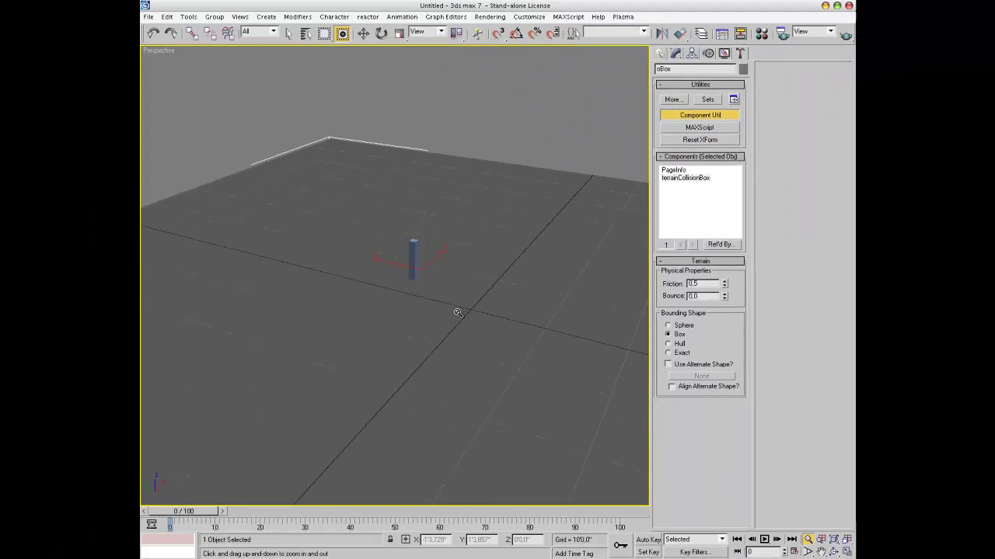
# Step: Place a Dummy helper on the slab a short distance from the upright box
pyautogui.hotkey('ctrl', 'r')
pyautogui.moveTo(459, 350)
pyautogui.mouseDown()
pyautogui.moveTo(453, 337)
pyautogui.moveTo(430, 342)
pyautogui.moveTo(451, 343)
pyautogui.mouseUp()
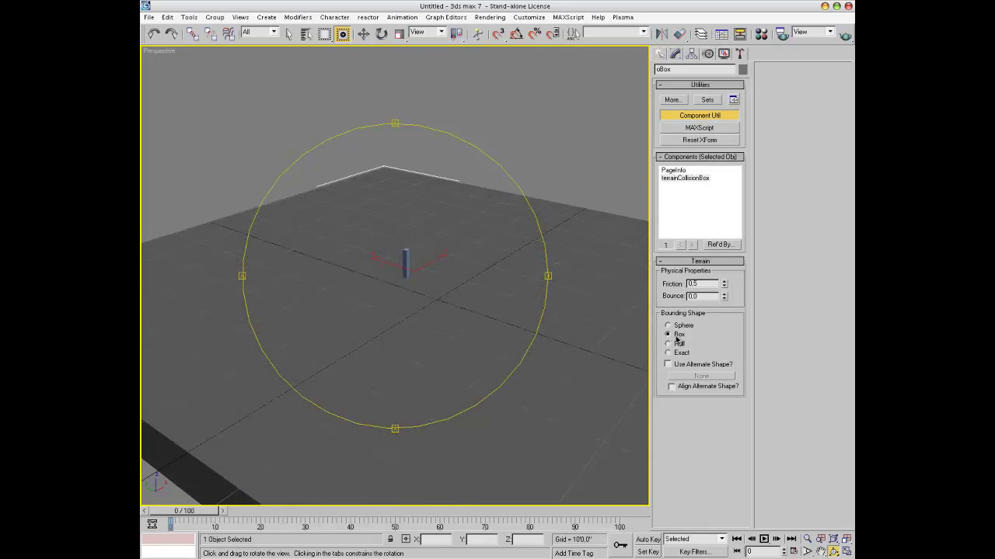
pyautogui.hotkey('alt', 'z')
pyautogui.moveTo(421, 313); pyautogui.dragTo(459, 288)
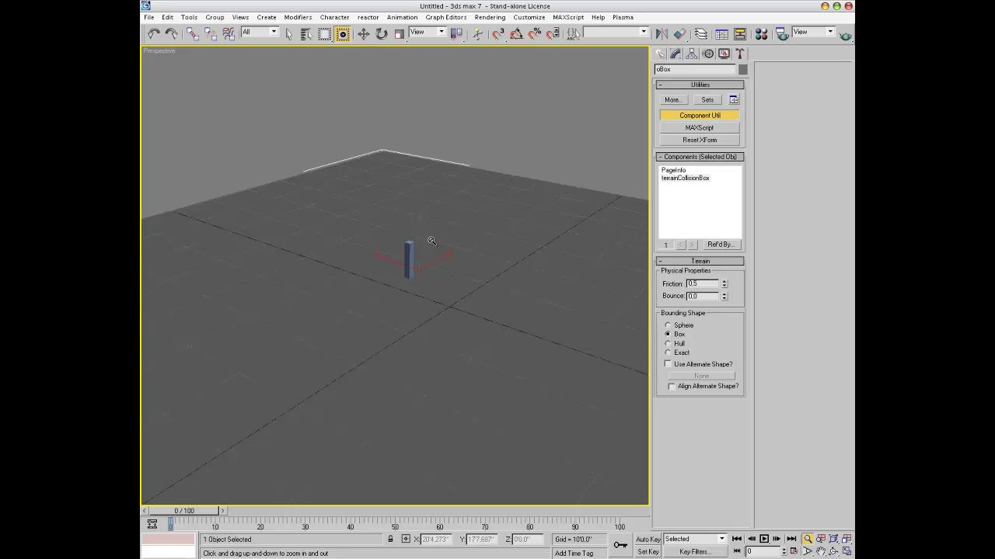
pyautogui.click(659, 53)
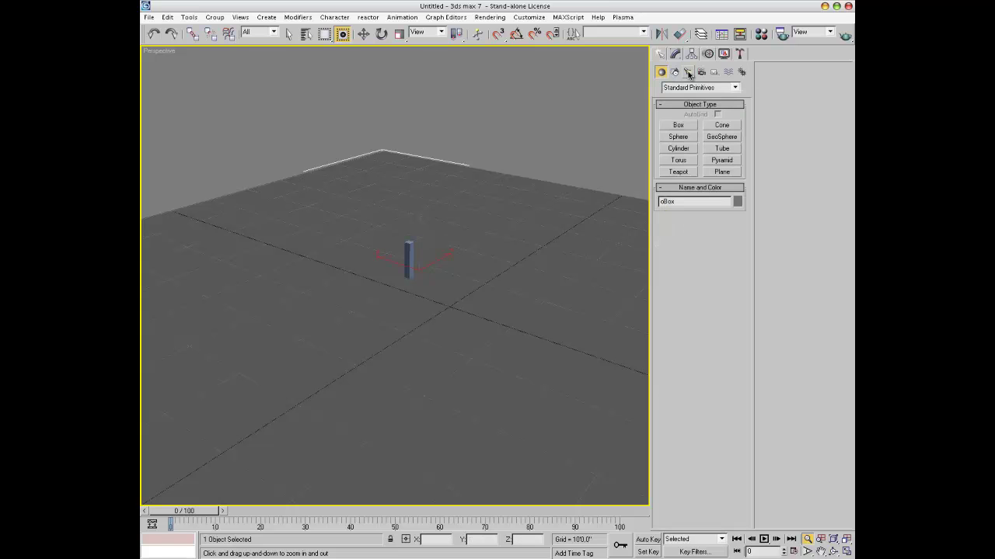
pyautogui.click(714, 72)
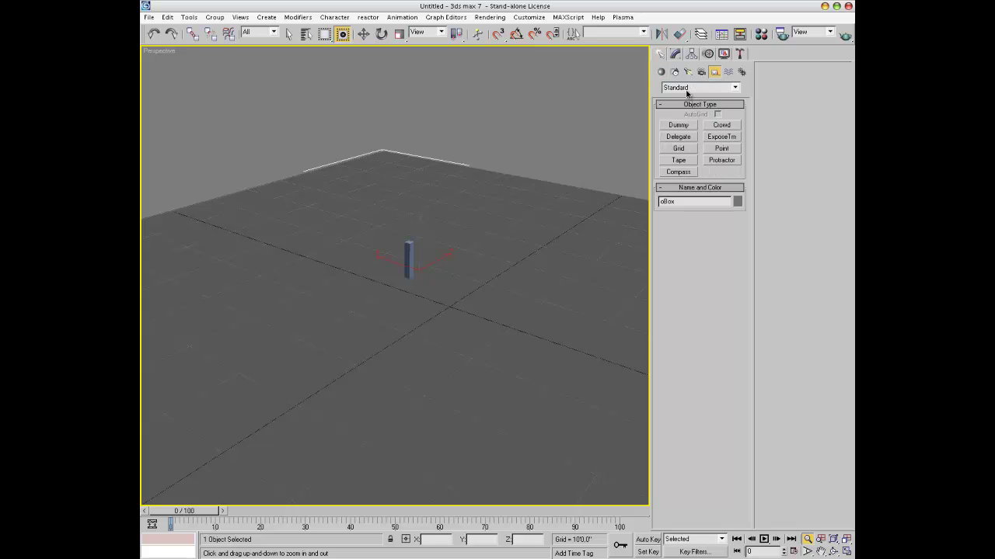
pyautogui.click(678, 125)
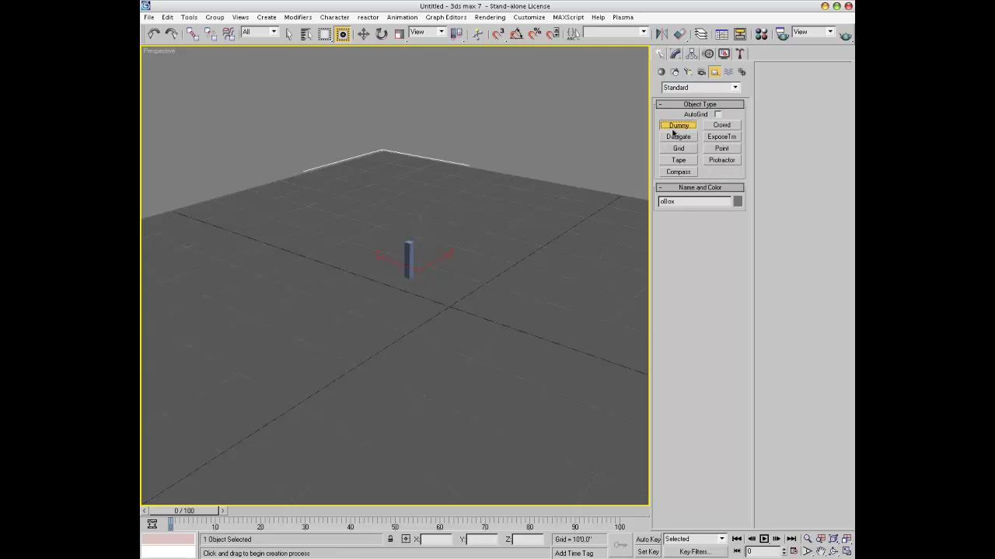
pyautogui.moveTo(484, 235)
pyautogui.mouseDown()
pyautogui.moveTo(488, 257)
pyautogui.moveTo(487, 247)
pyautogui.mouseUp()
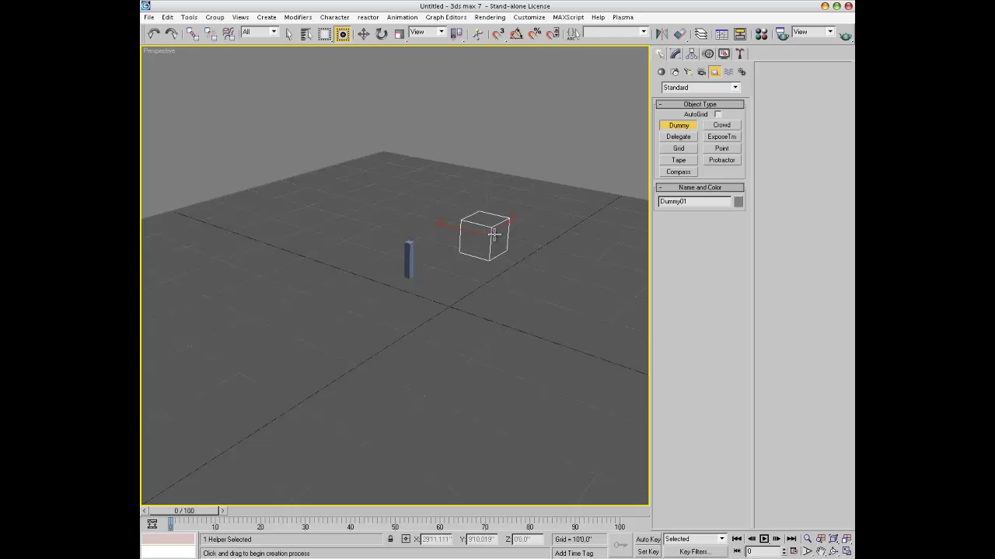
# Step: Delete the Dummy helper from the slab
pyautogui.hotkey('ctrl', 'r')
pyautogui.moveTo(448, 295); pyautogui.dragTo(428, 318)
pyautogui.press('Delete')
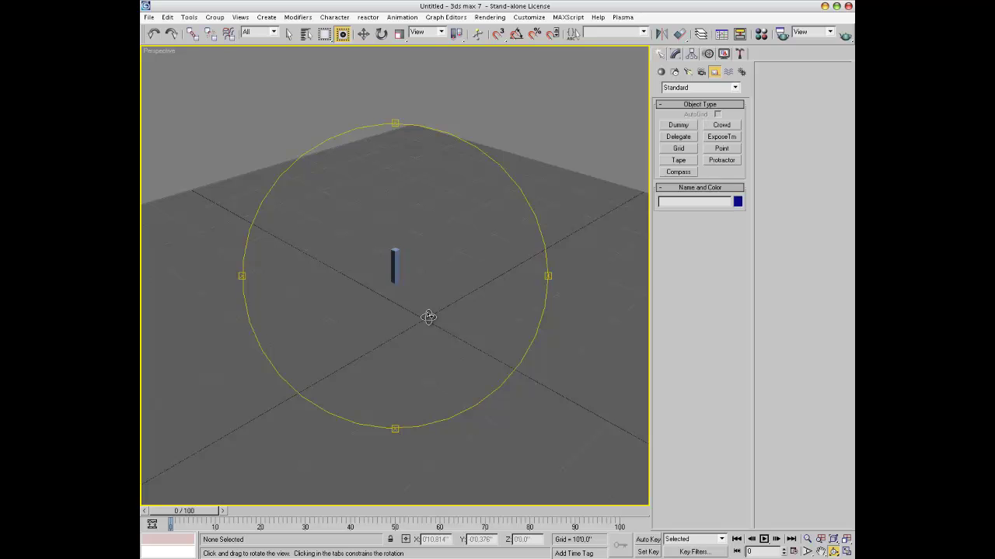
# Step: Draw a box on the slab beside the upright box, about 4.2 long, 4.8 wide and 3.8 high
pyautogui.click(661, 72)
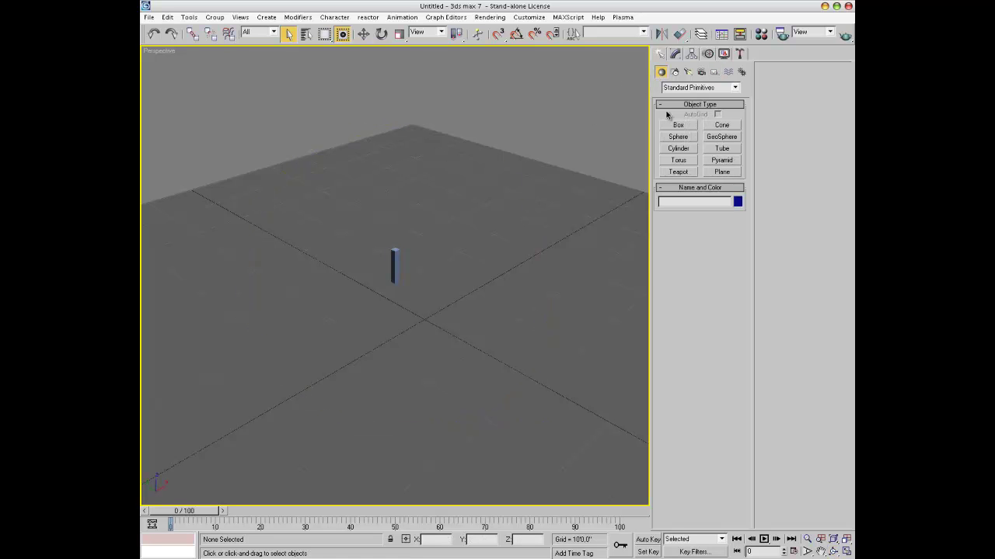
pyautogui.click(677, 126)
pyautogui.moveTo(475, 238); pyautogui.dragTo(476, 250)
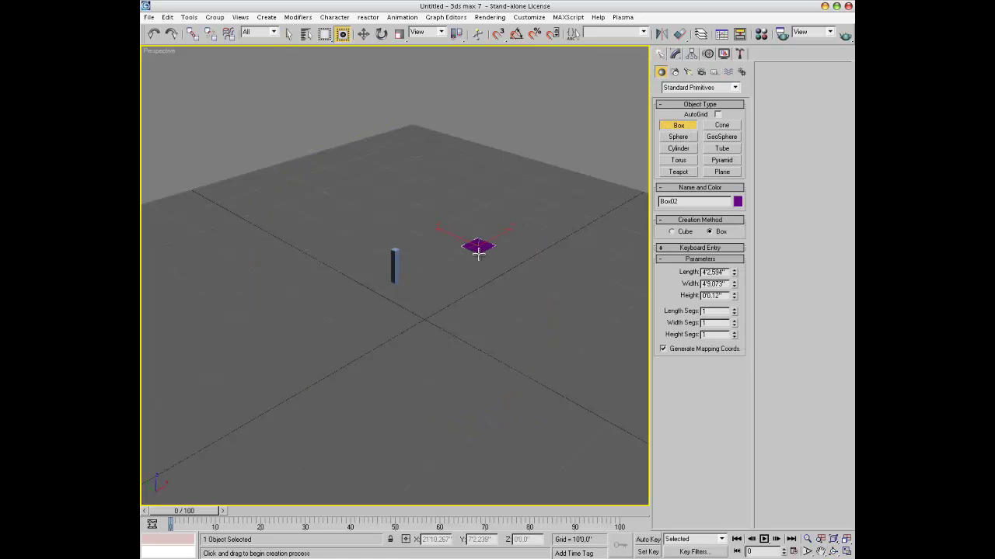
pyautogui.click(479, 233)
# Step: Set the new box's length, width and height to 2
pyautogui.doubleClick(713, 272)
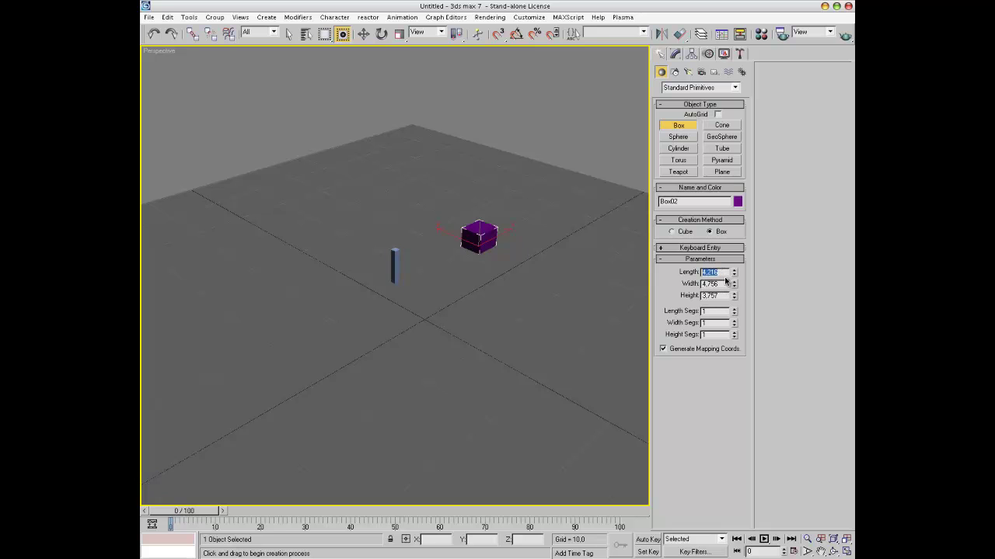
pyautogui.write('2')
pyautogui.press('Tab')
pyautogui.write('2')
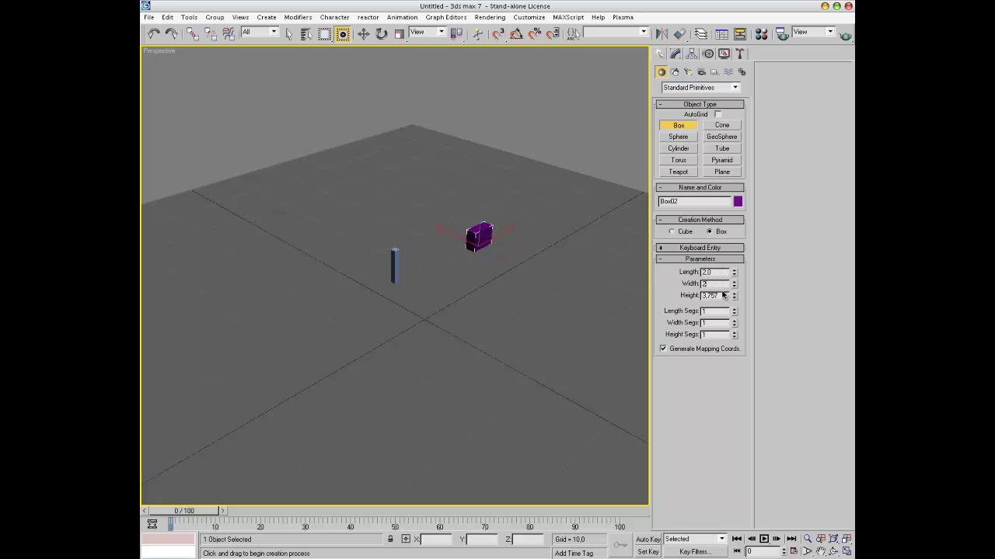
pyautogui.press('Tab')
pyautogui.write('2')
pyautogui.press('Return')
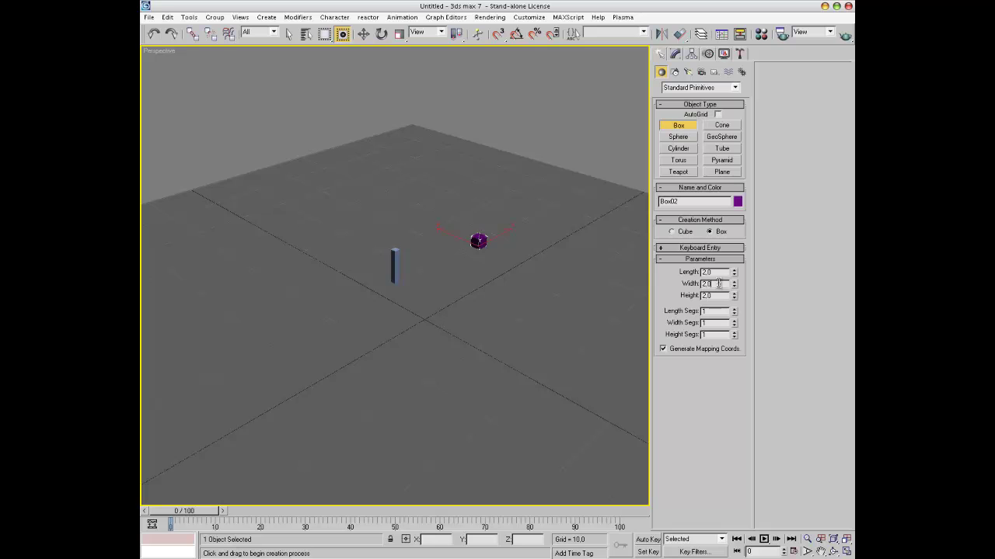
# Step: Change the small cube's object color to a light green from the 3ds max palette
pyautogui.click(738, 202)
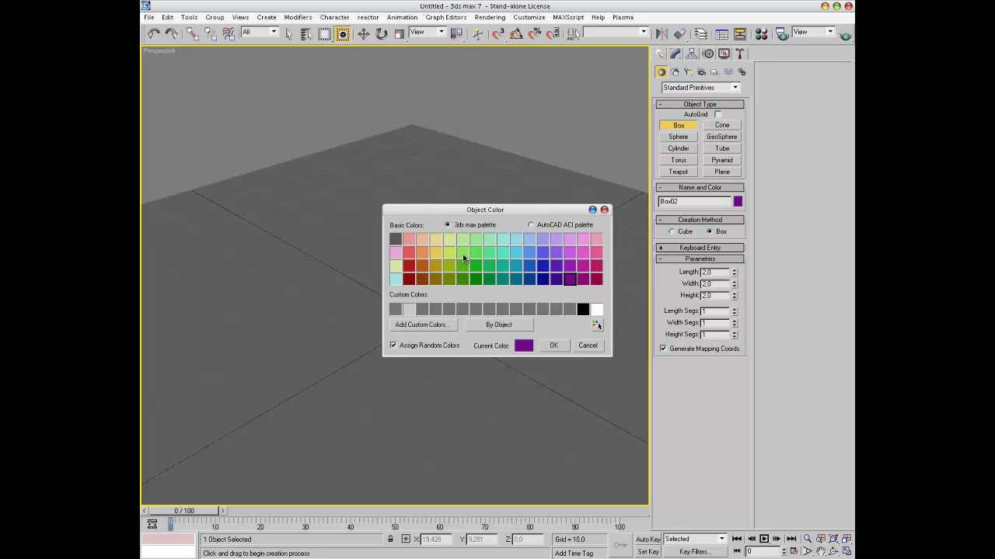
pyautogui.click(462, 254)
pyautogui.click(554, 345)
# Step: Turn on Display as Box in the green cube's object properties and deselect the cube
pyautogui.hotkey('alt', 'z')
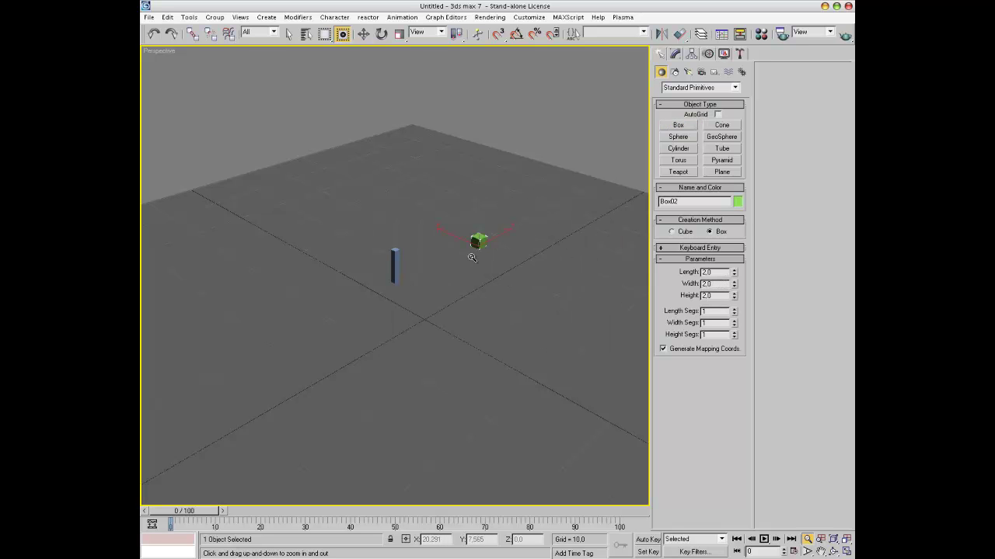
pyautogui.moveTo(472, 258); pyautogui.dragTo(495, 244)
pyautogui.rightClick(494, 246)
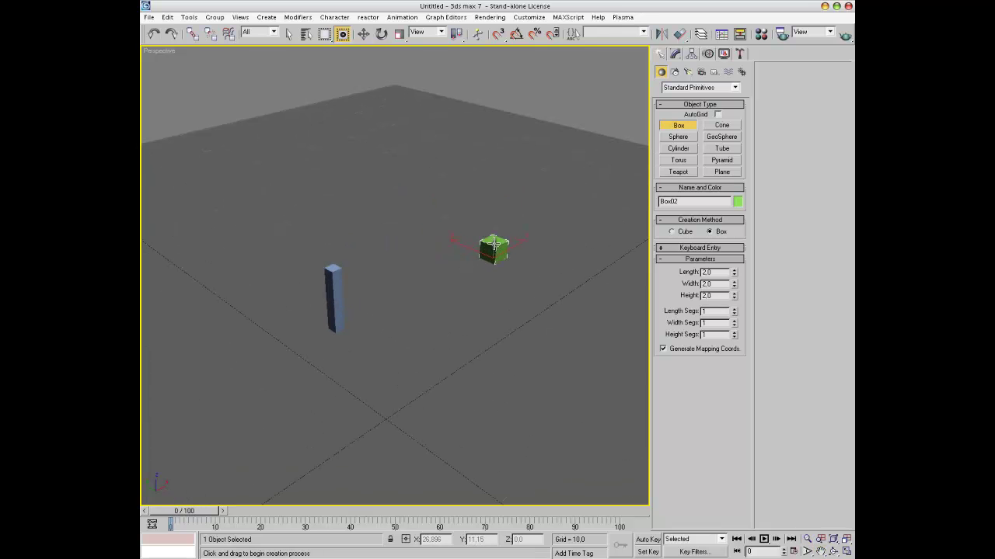
pyautogui.rightClick(494, 246)
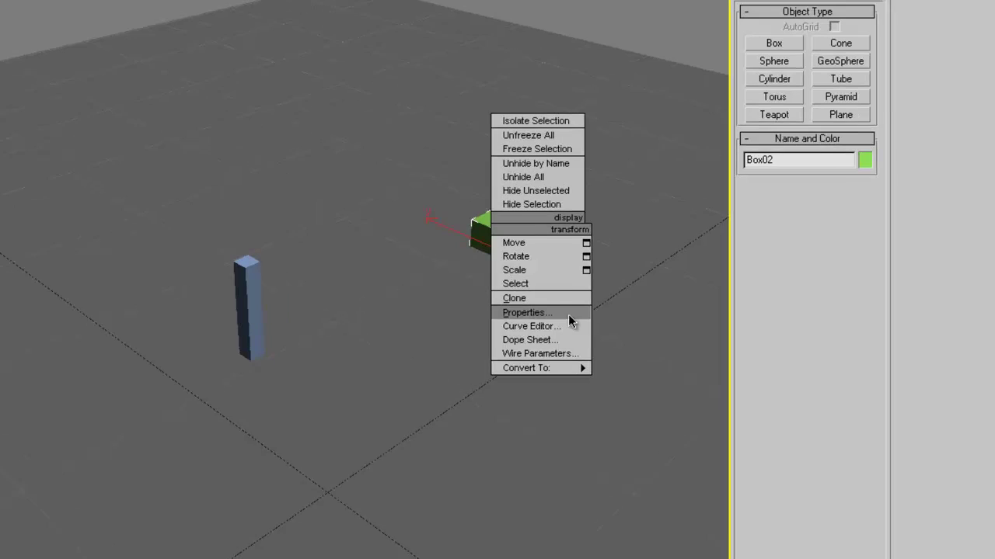
pyautogui.click(571, 319)
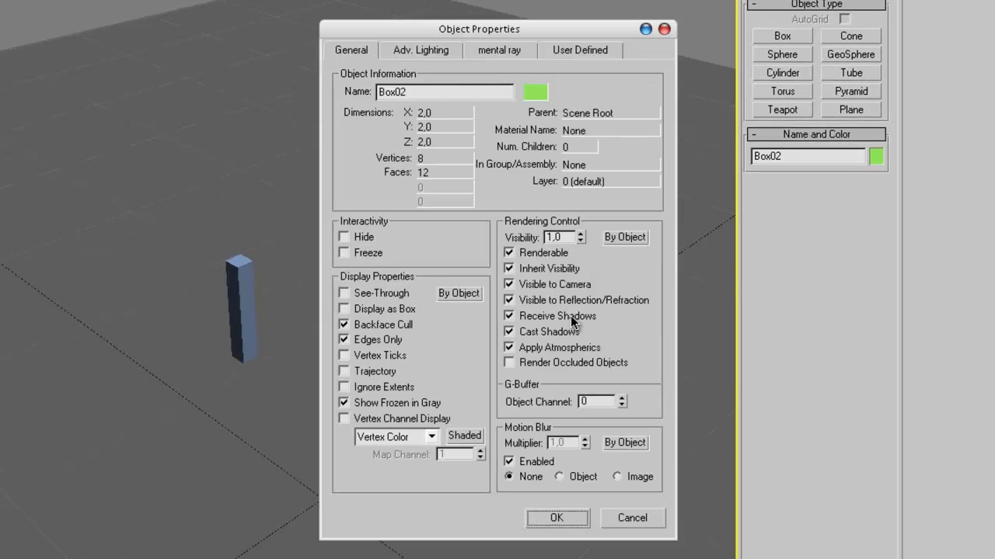
pyautogui.click(357, 310)
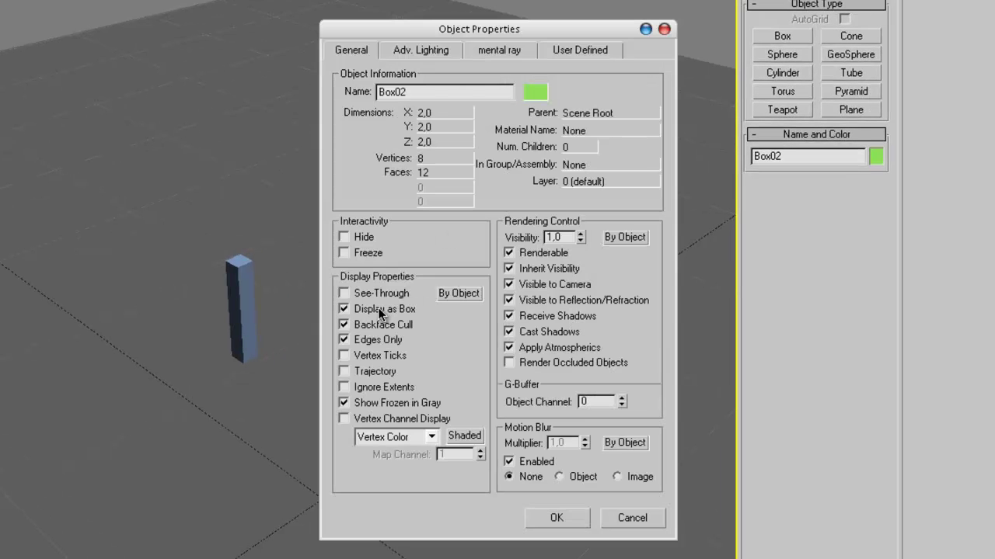
pyautogui.click(558, 519)
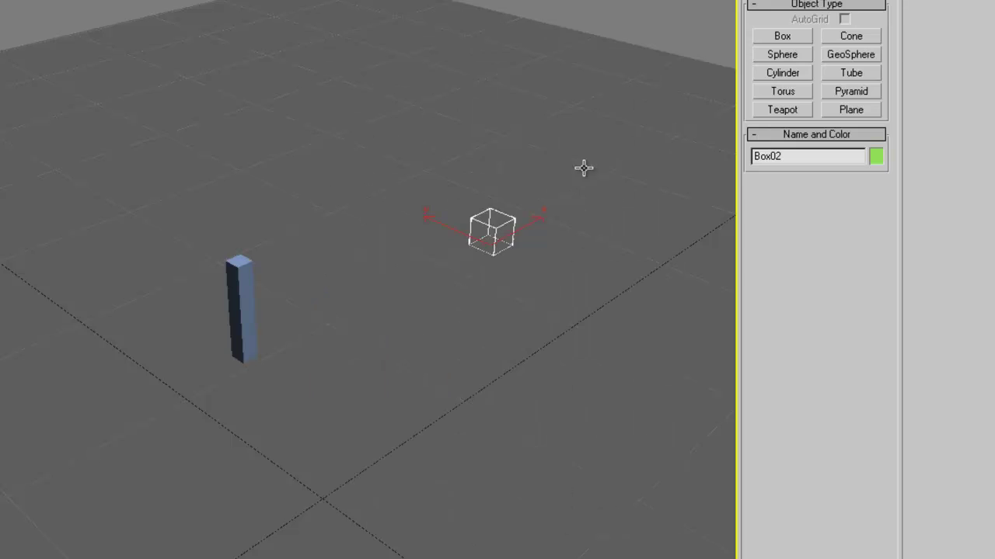
pyautogui.click(545, 126)
# Step: Rename the green wireframe cube as dummyStartPoint and leave it selected
pyautogui.scroll(-2, 497, 307)
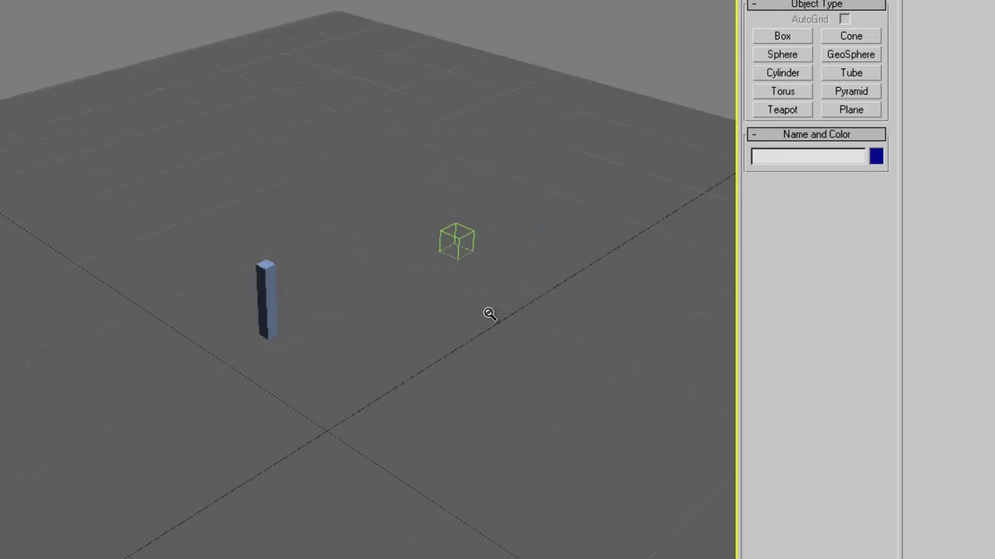
pyautogui.keyDown('alt'); pyautogui.moveTo(466, 325); pyautogui.dragTo(451, 275, button='middle'); pyautogui.keyUp('alt')
pyautogui.click(452, 250)
pyautogui.doubleClick(793, 157)
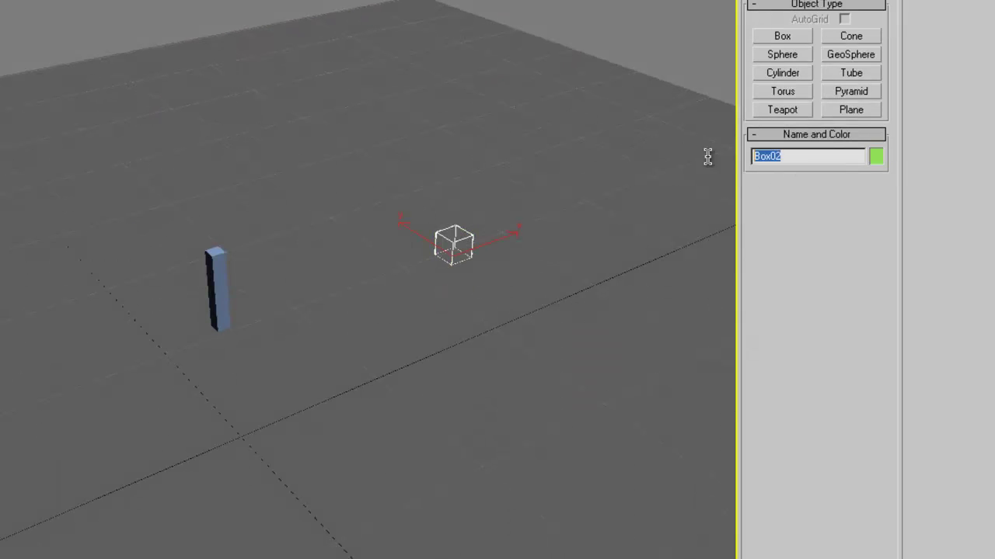
pyautogui.write('dummyStartPoint')
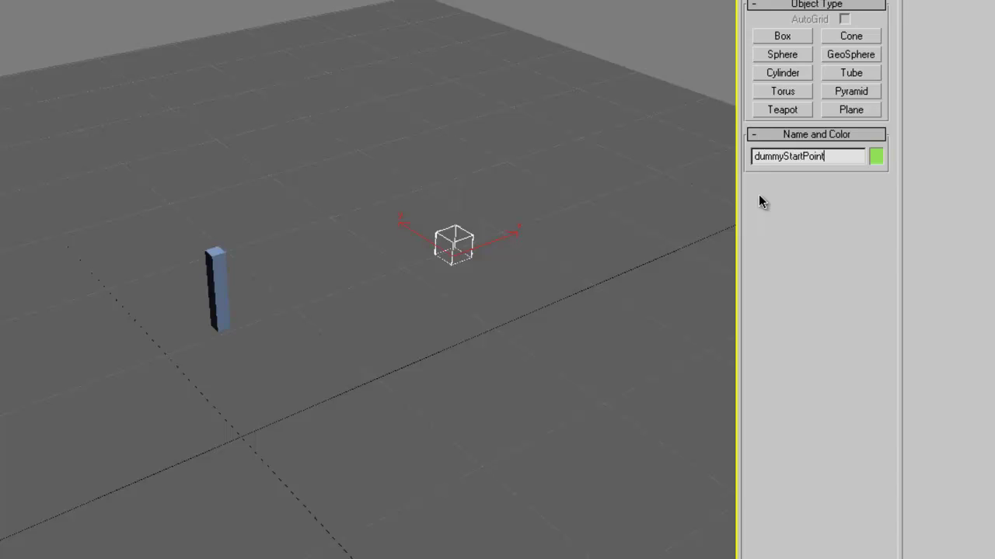
pyautogui.click(417, 370)
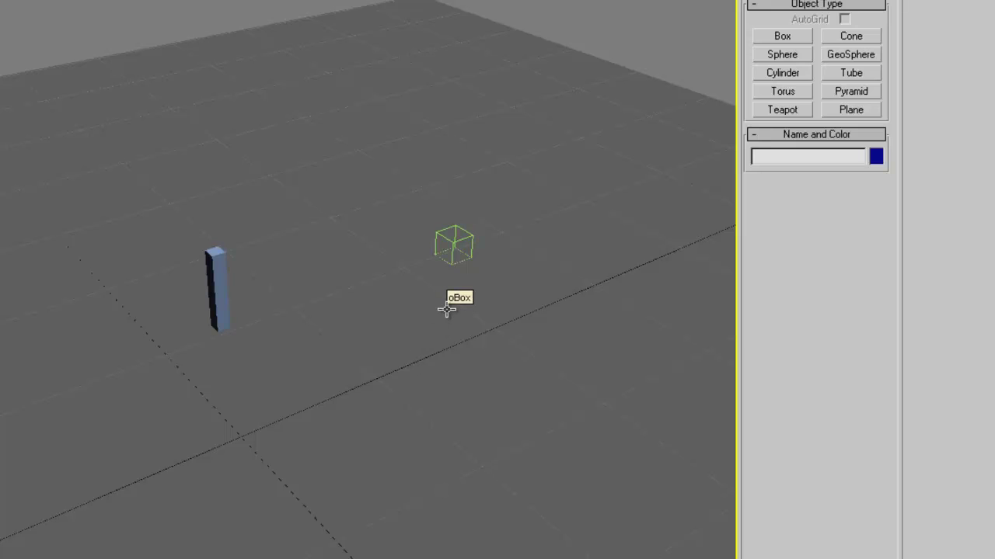
pyautogui.click(453, 243)
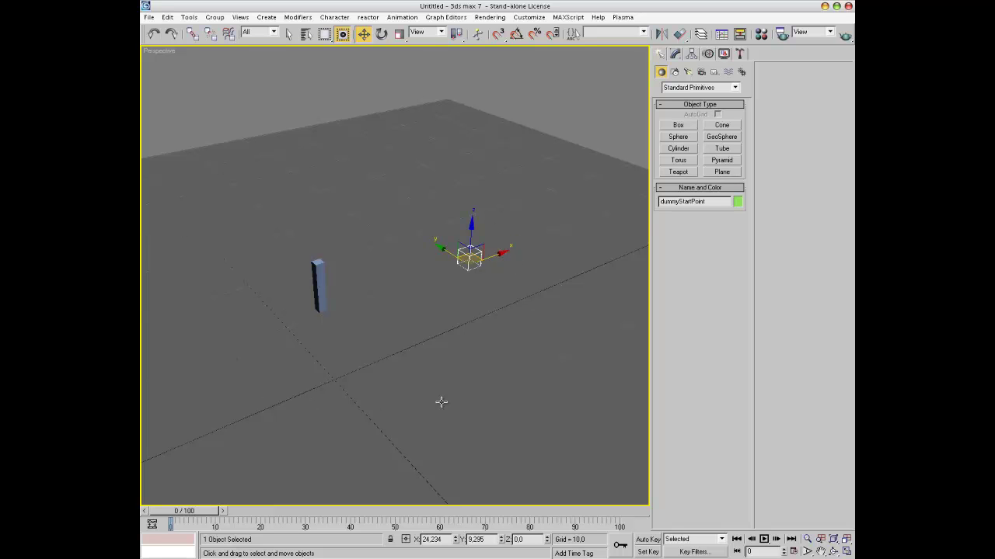
# Step: Set the Move tool's reference coordinate system to Local and turn on angle snapping
pyautogui.click(428, 33)
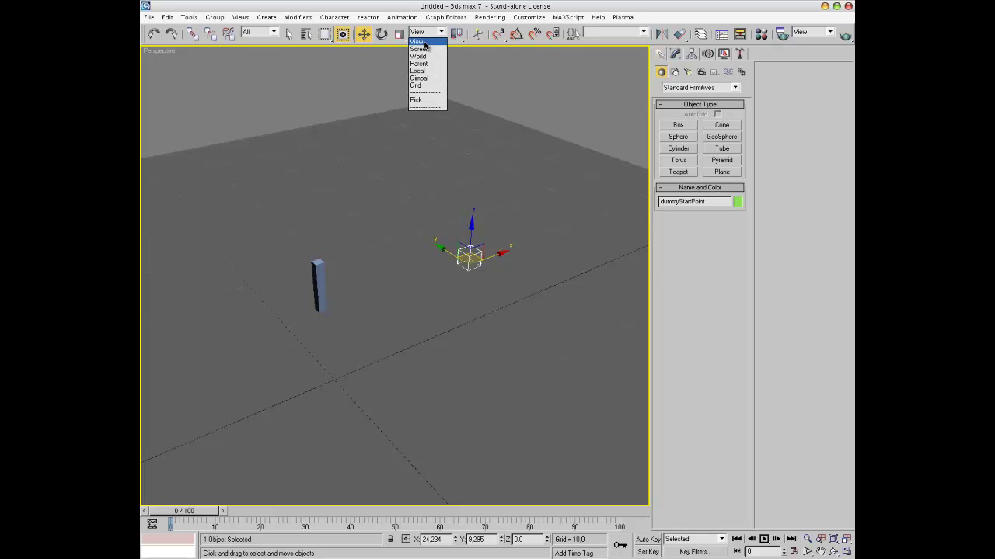
pyautogui.click(425, 70)
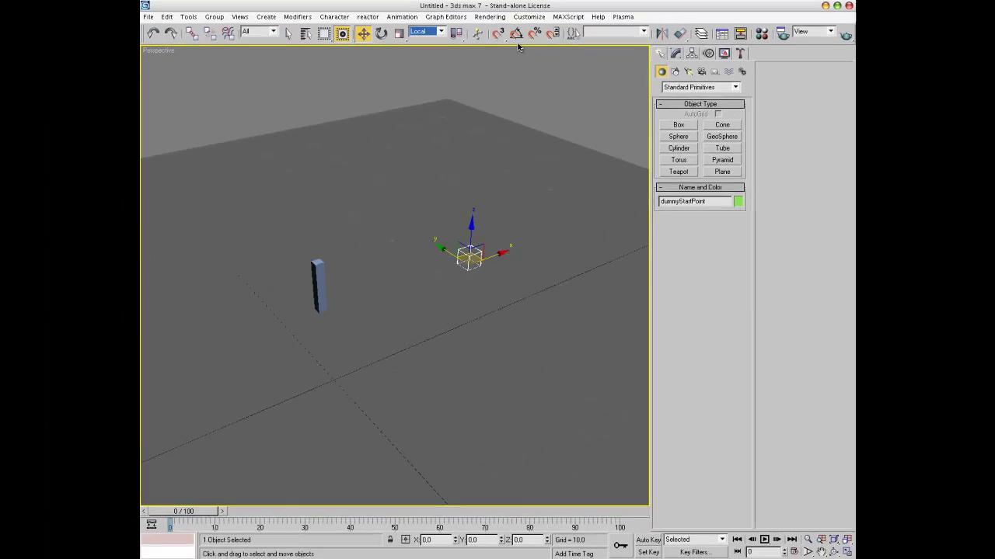
pyautogui.click(515, 34)
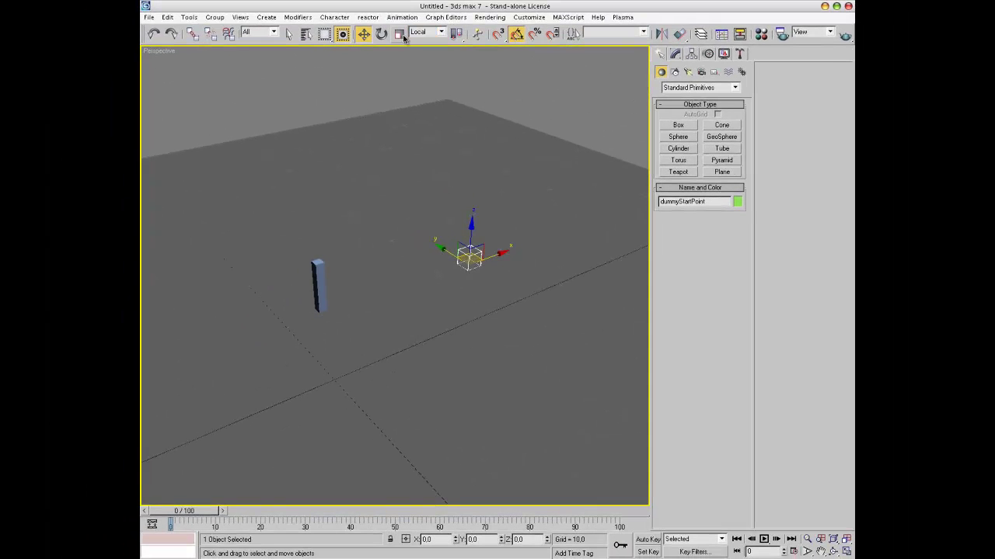
# Step: Rotate dummyStartPoint a quarter turn clockwise about its Z axis in the Local coordinate system, and return to the Move tool
pyautogui.press('e')
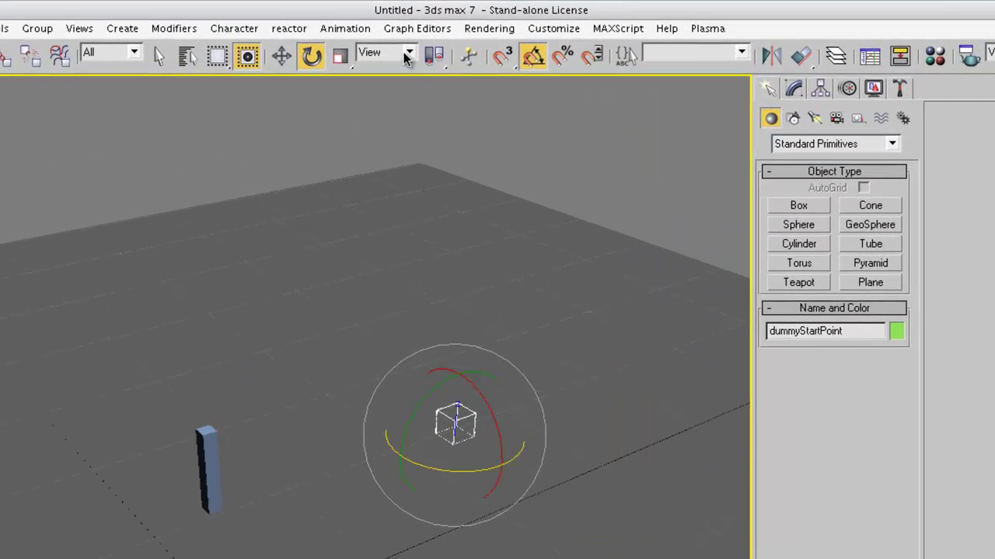
pyautogui.click(403, 52)
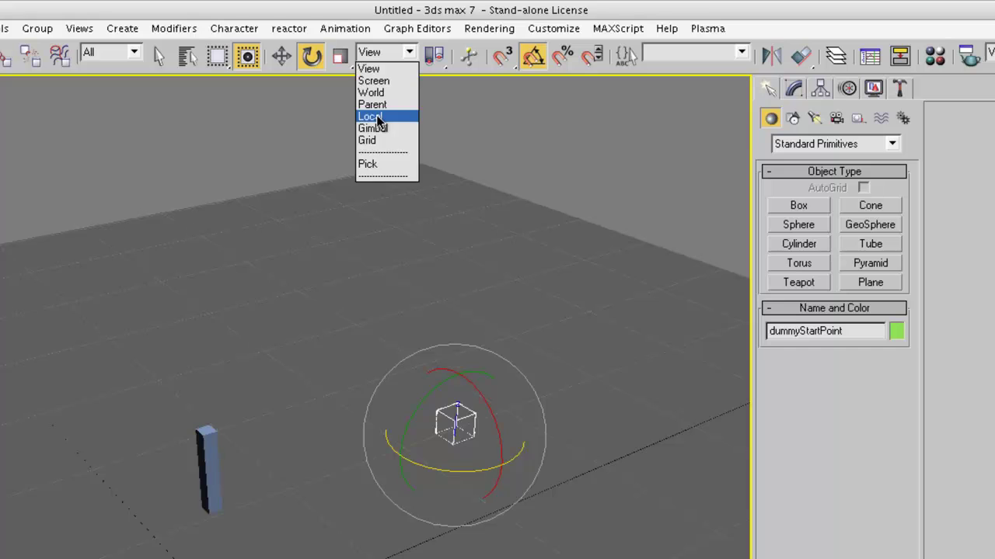
pyautogui.click(380, 116)
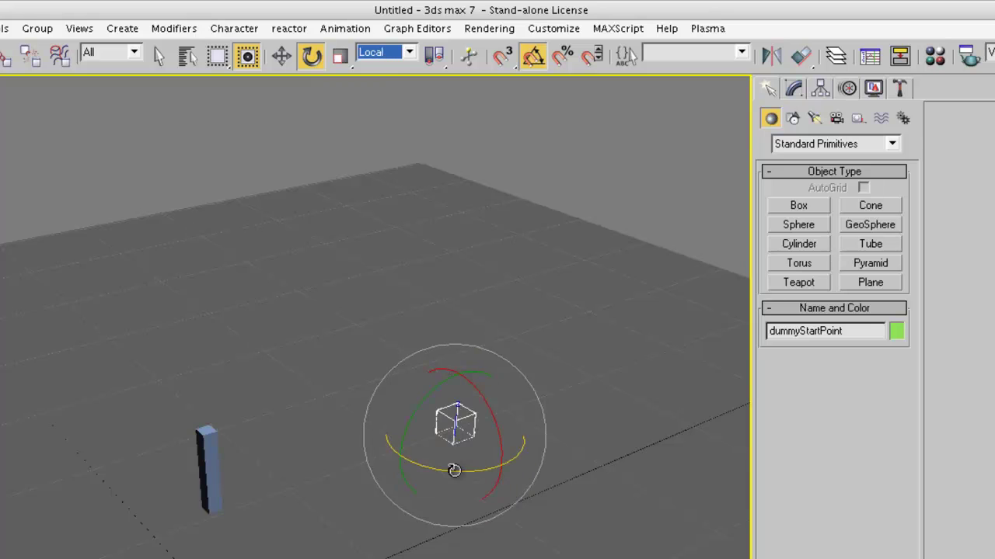
pyautogui.moveTo(461, 473); pyautogui.dragTo(377, 455)
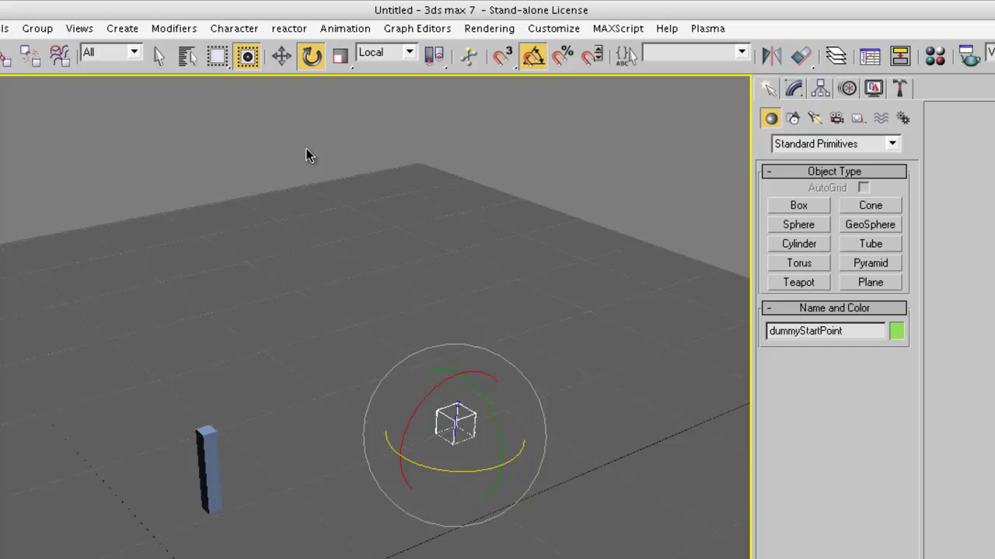
pyautogui.click(281, 56)
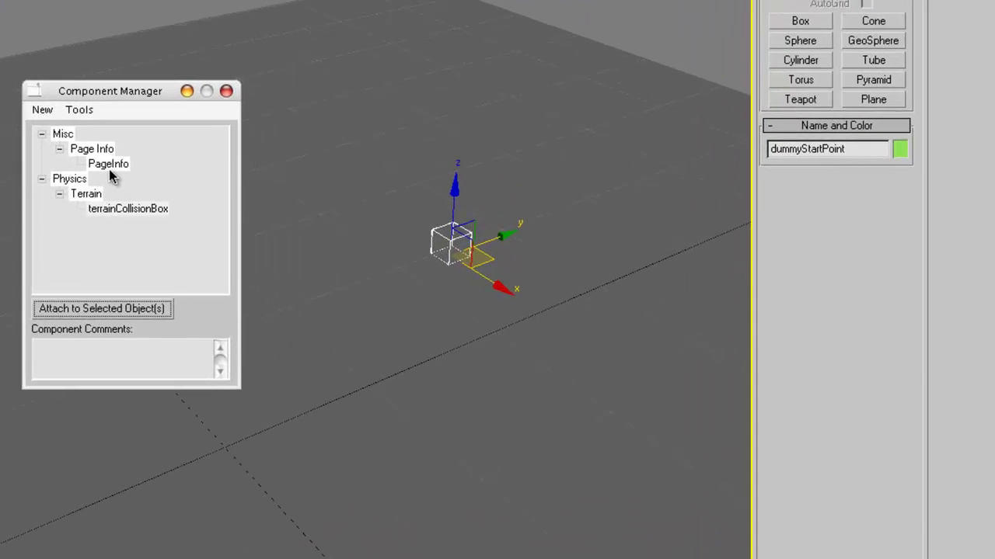
# Step: Attach the PageInfo component to dummyStartPoint and shift the Component Manager window slightly
pyautogui.click(221, 198)
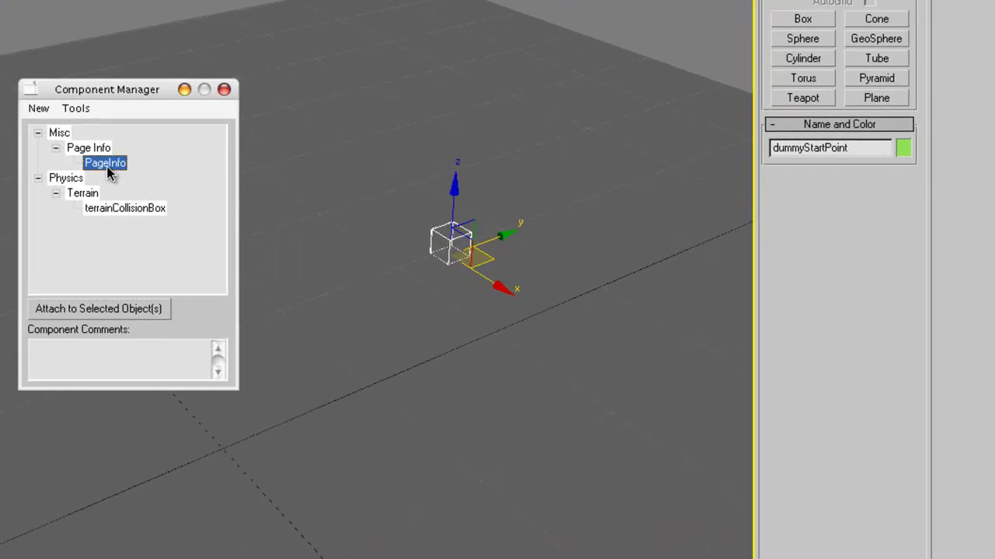
pyautogui.click(141, 308)
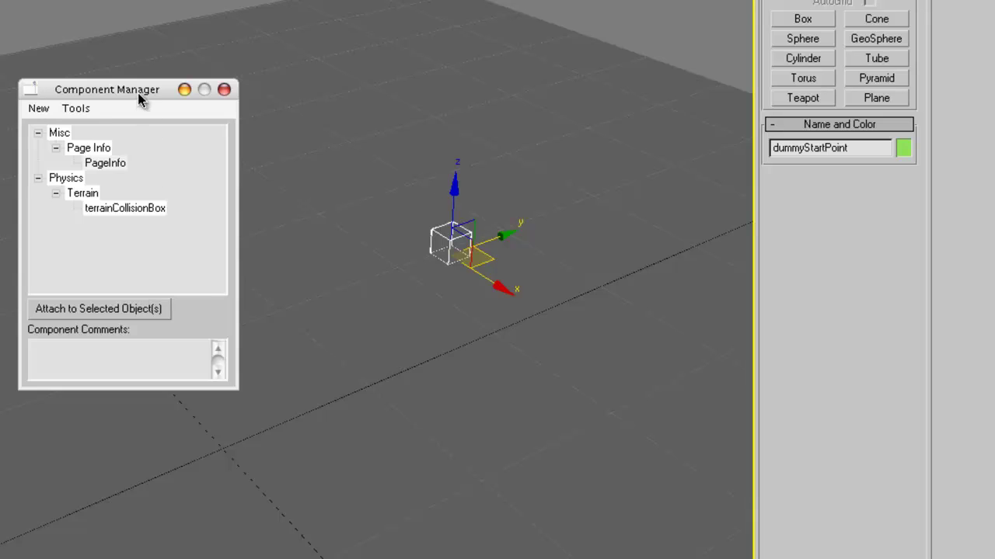
pyautogui.moveTo(138, 93); pyautogui.dragTo(209, 103)
# Step: Create a new Starting Point component of the Type category in the Component Manager
pyautogui.click(114, 122)
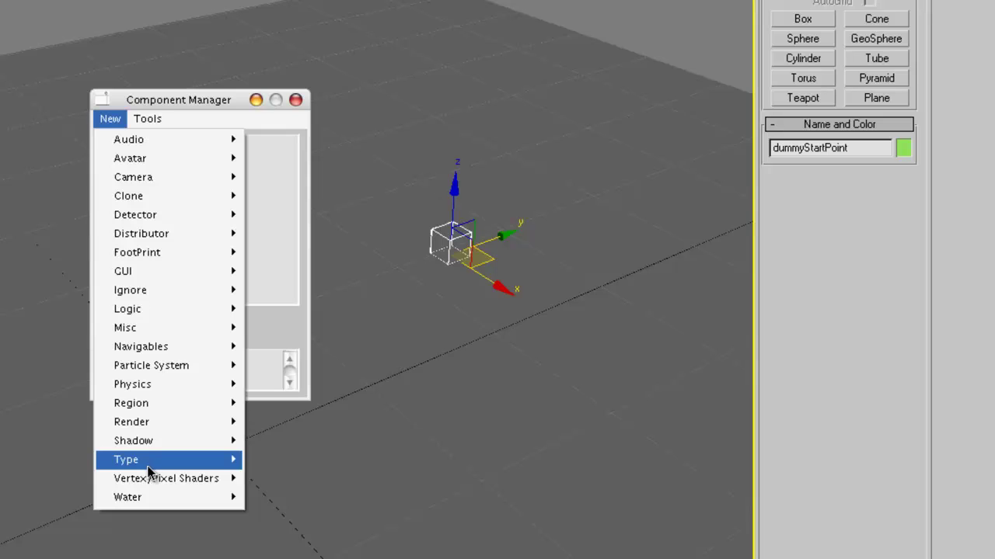
pyautogui.moveTo(159, 471)
pyautogui.click(286, 516)
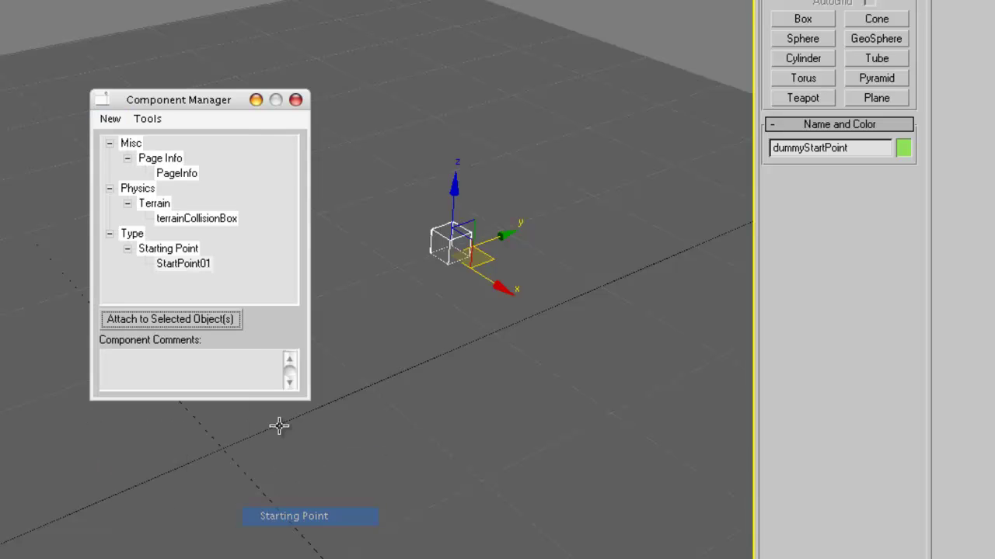
# Step: Rename the new Starting Point component as StartPoint and attach it to dummyStartPoint, closing the Component Manager
pyautogui.rightClick(184, 263)
pyautogui.click(220, 296)
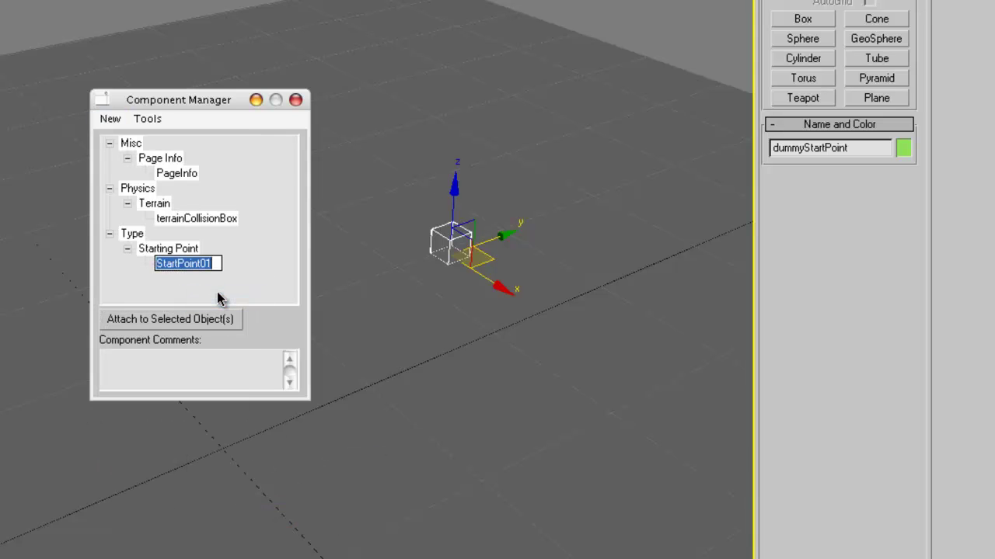
pyautogui.write('StartPoint')
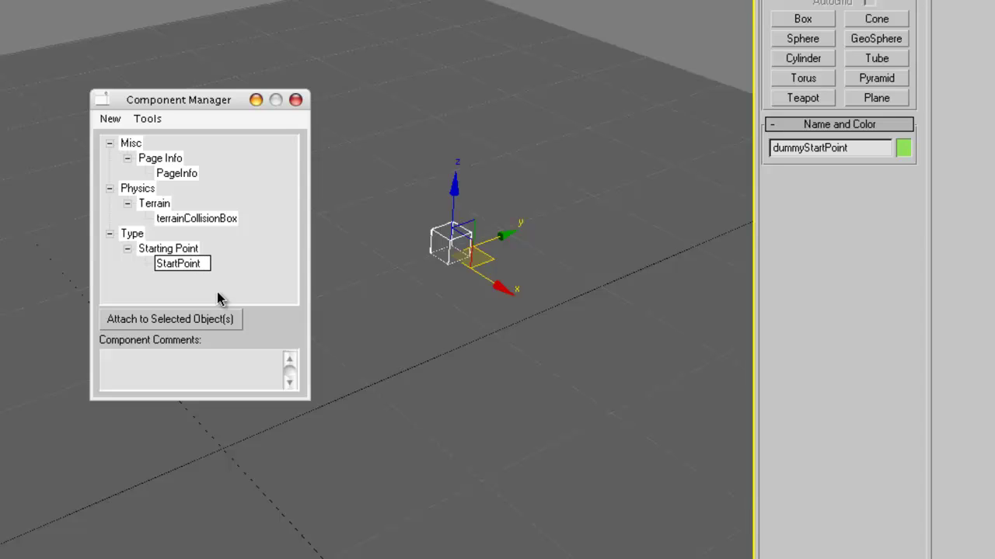
pyautogui.press('Return')
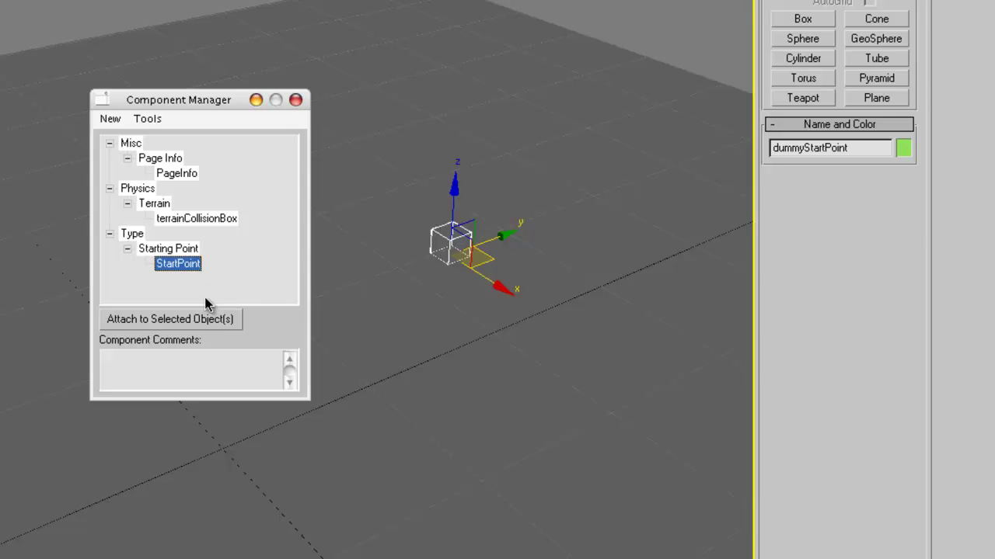
pyautogui.click(215, 320)
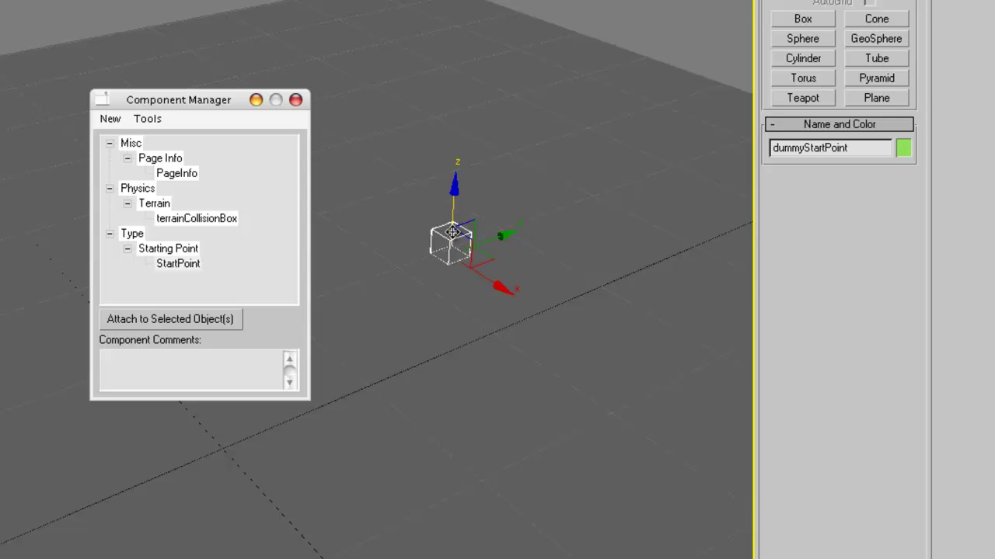
pyautogui.click(296, 99)
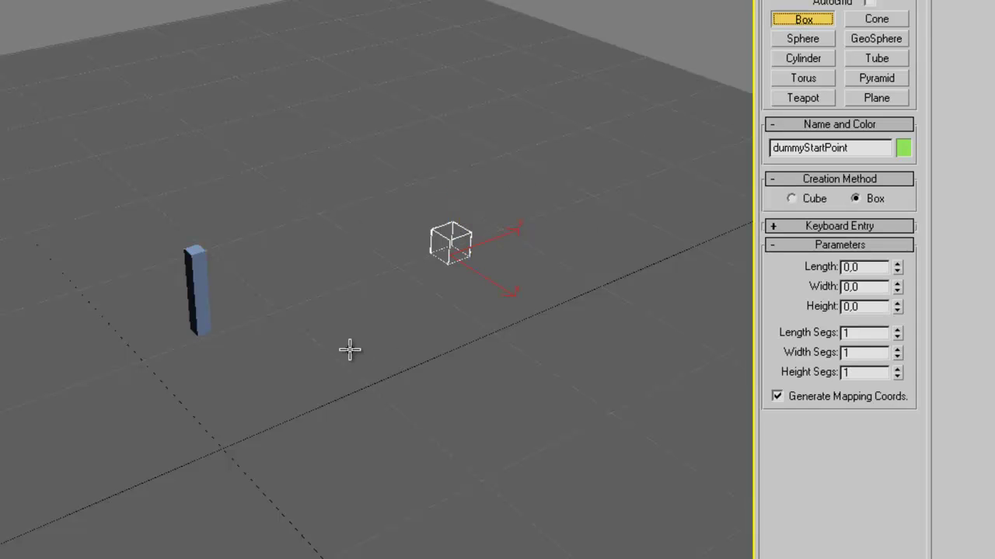
# Step: Create a box on the slab between the blue pillar and the green start point cube, with length, width and height of 2,0
pyautogui.moveTo(369, 327); pyautogui.dragTo(366, 355)
pyautogui.click(365, 330)
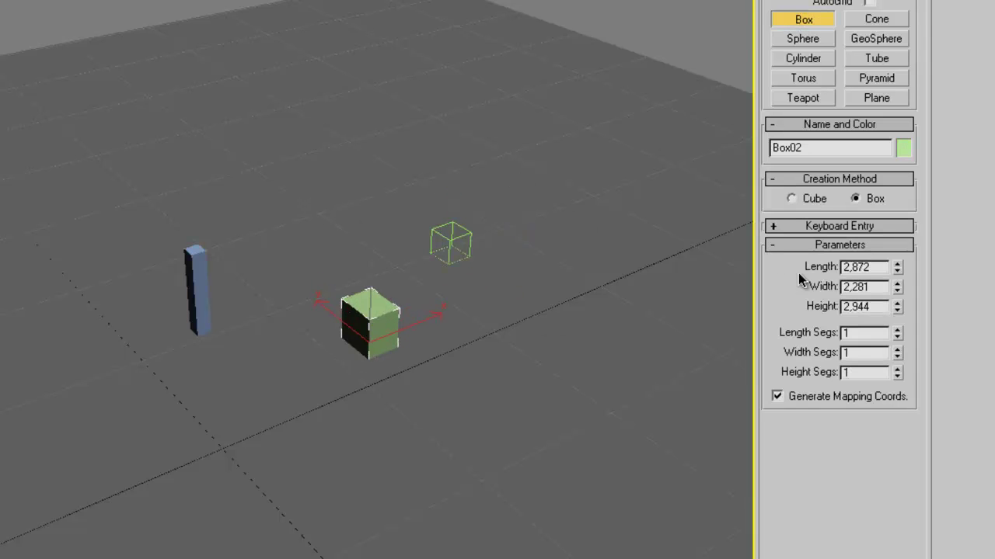
pyautogui.moveTo(878, 266); pyautogui.dragTo(798, 274)
pyautogui.write('2,0')
pyautogui.press('Tab')
pyautogui.write('2')
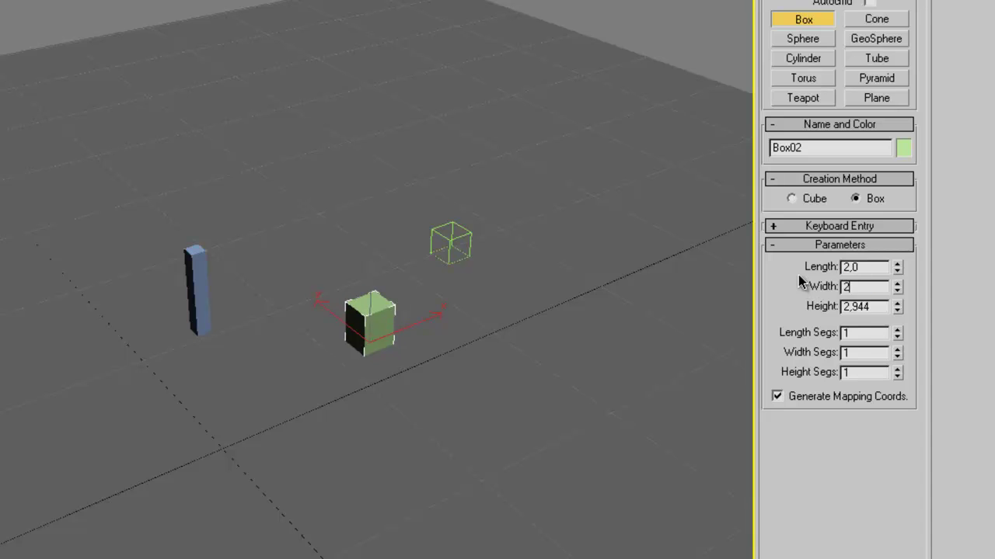
pyautogui.write(',0')
pyautogui.press('Tab')
pyautogui.write('2,0')
pyautogui.press('Tab')
# Step: Change the new box's object color to a dark orange-brown from the 3ds max palette
pyautogui.click(903, 148)
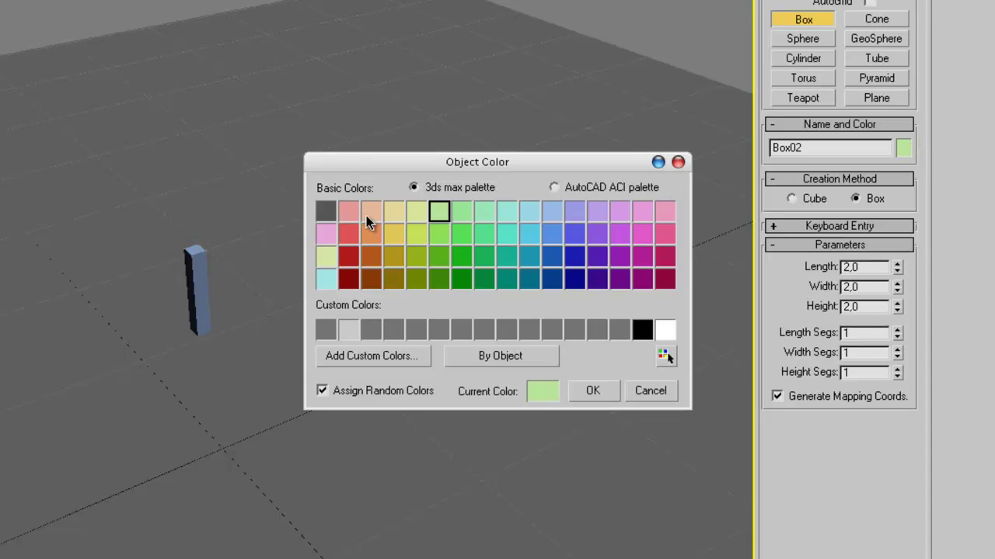
pyautogui.click(373, 260)
pyautogui.click(593, 391)
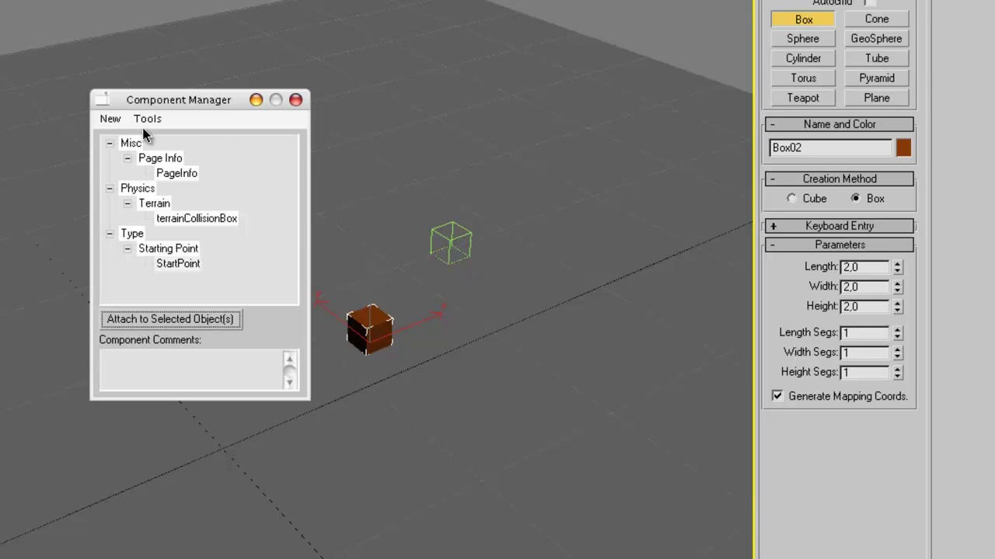
# Step: Attach the PageInfo component to the brown box and create a new Simple component of the Physics category
pyautogui.click(185, 172)
pyautogui.click(203, 320)
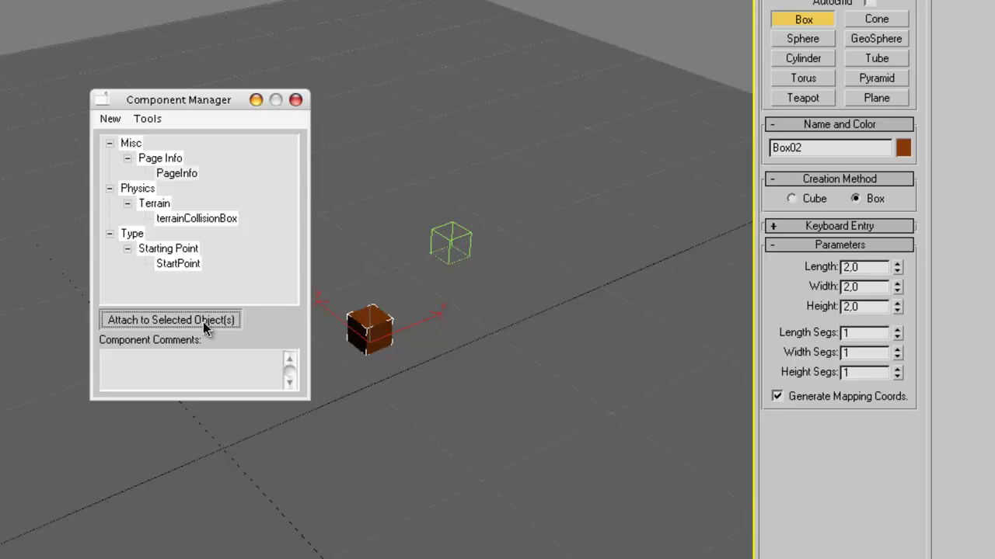
pyautogui.click(113, 123)
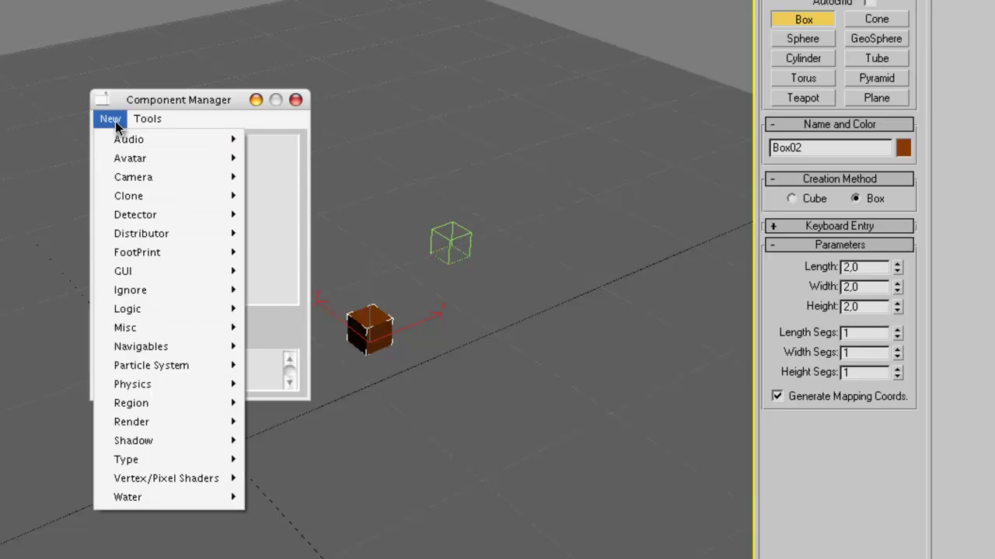
pyautogui.moveTo(146, 387)
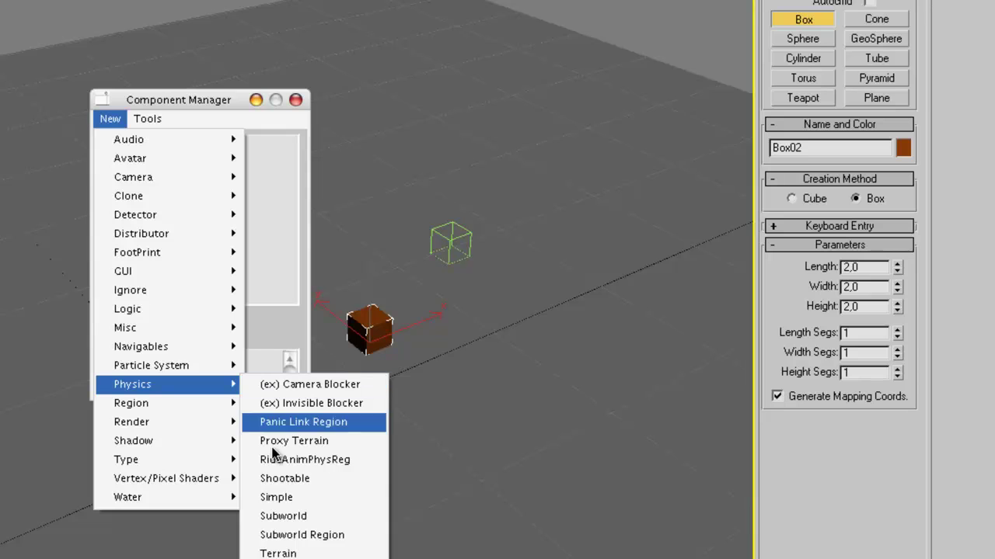
pyautogui.click(314, 507)
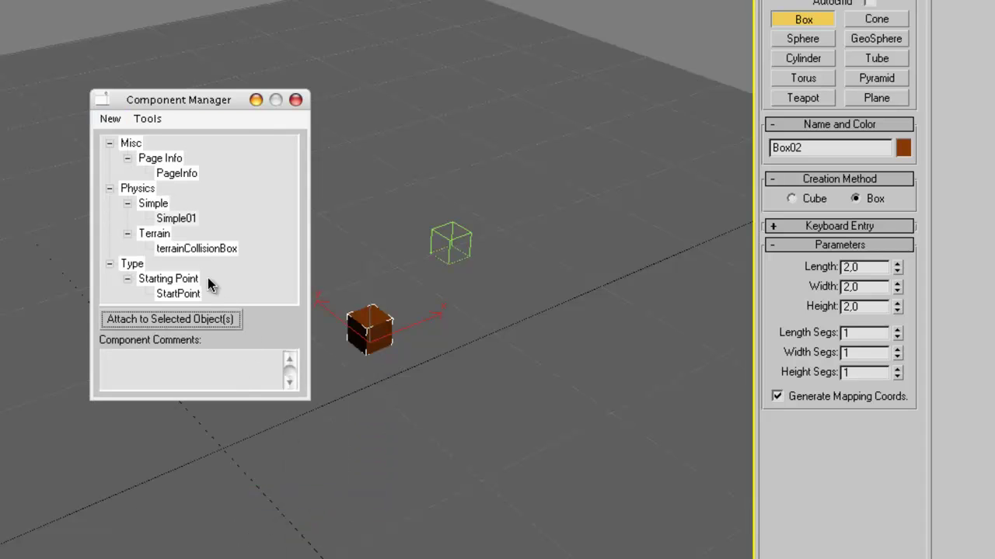
# Step: Rename the new Simple component as physicsSimpleBox and attach it to the brown box
pyautogui.rightClick(178, 218)
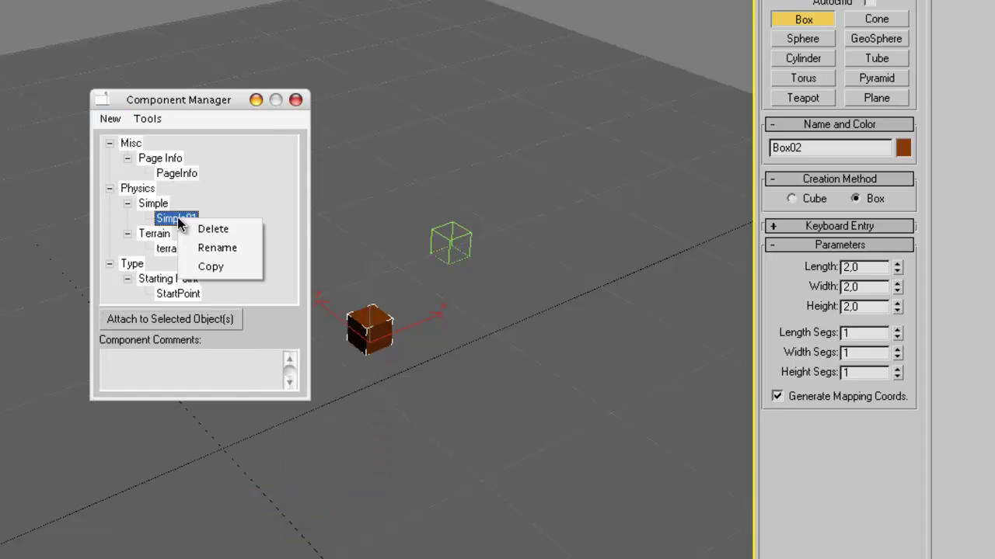
pyautogui.click(222, 247)
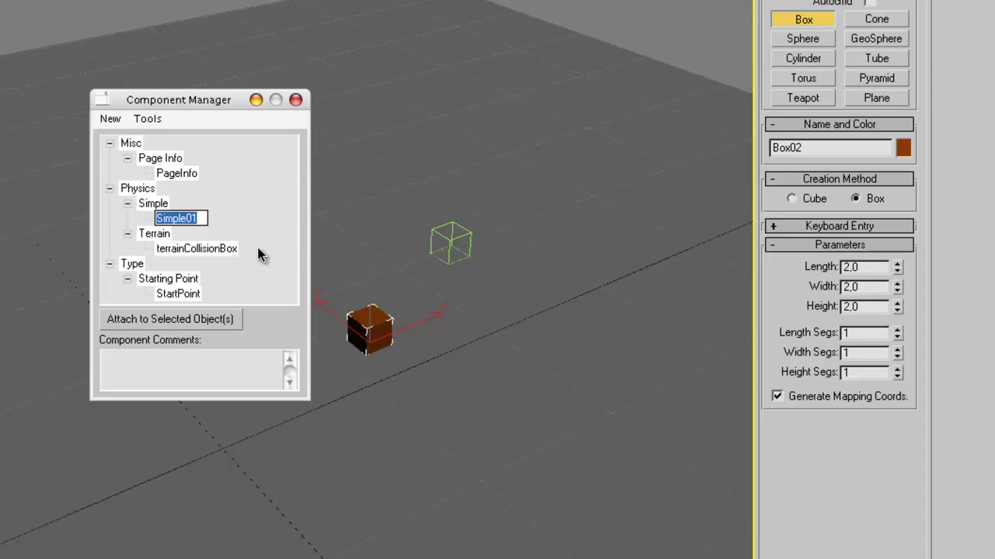
pyautogui.write('physicsS')
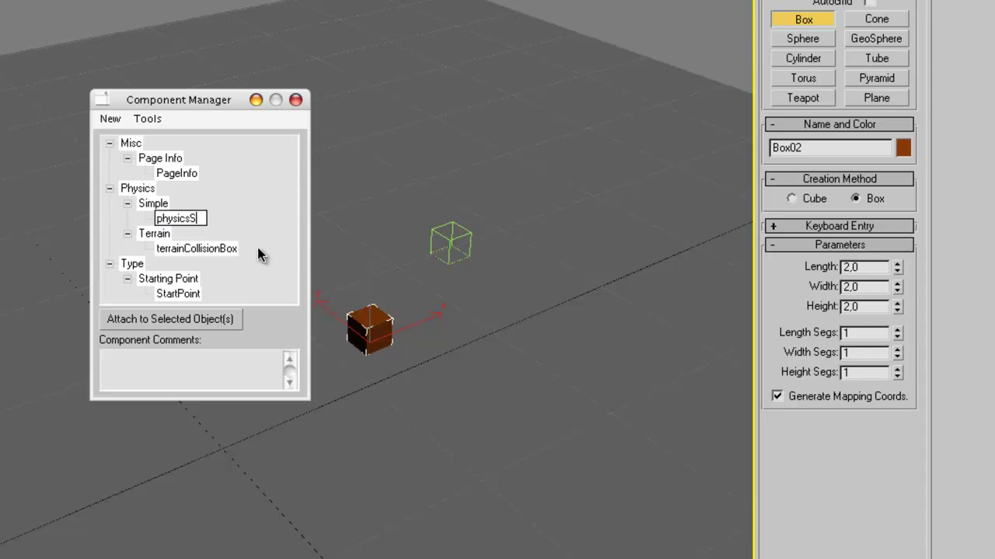
pyautogui.write('impleBox')
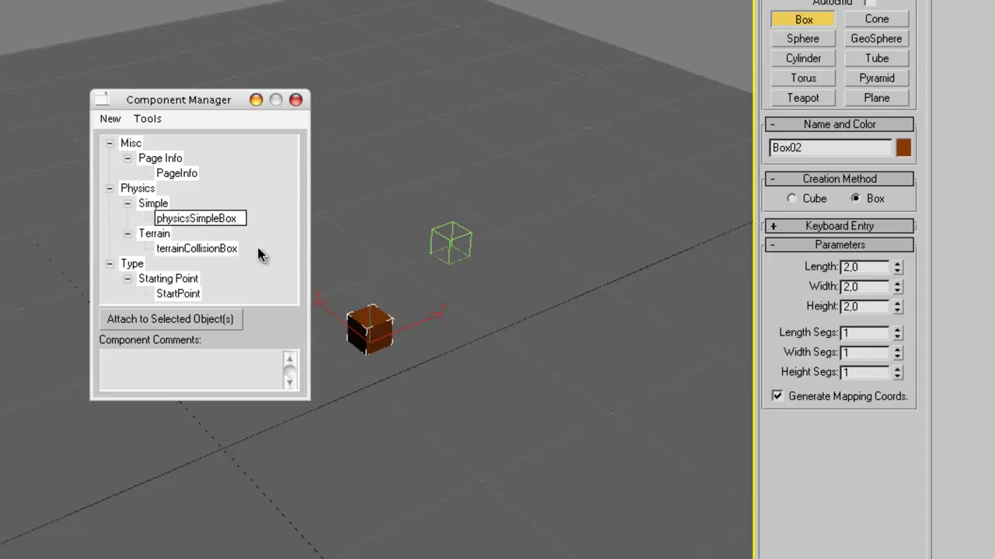
pyautogui.press('Return')
pyautogui.click(225, 320)
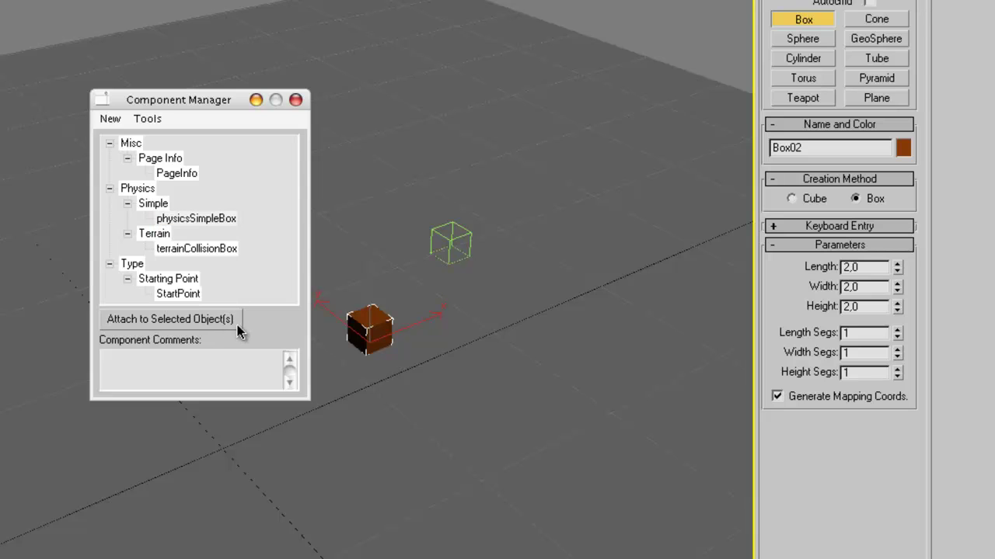
# Step: Set the brown box's physicsSimpleBox component to a mass of 1,0 and a Box bounding shape
pyautogui.click(863, 0)
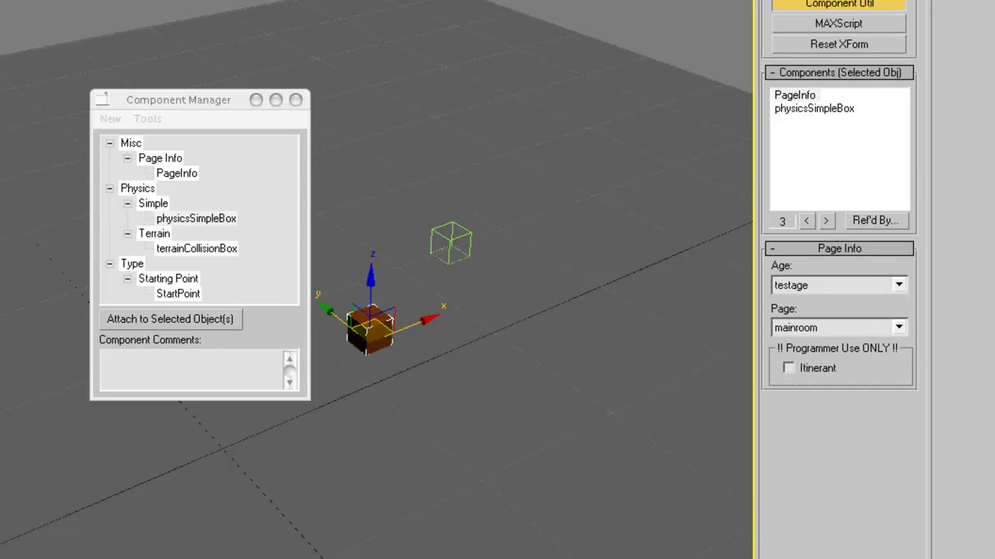
pyautogui.click(803, 110)
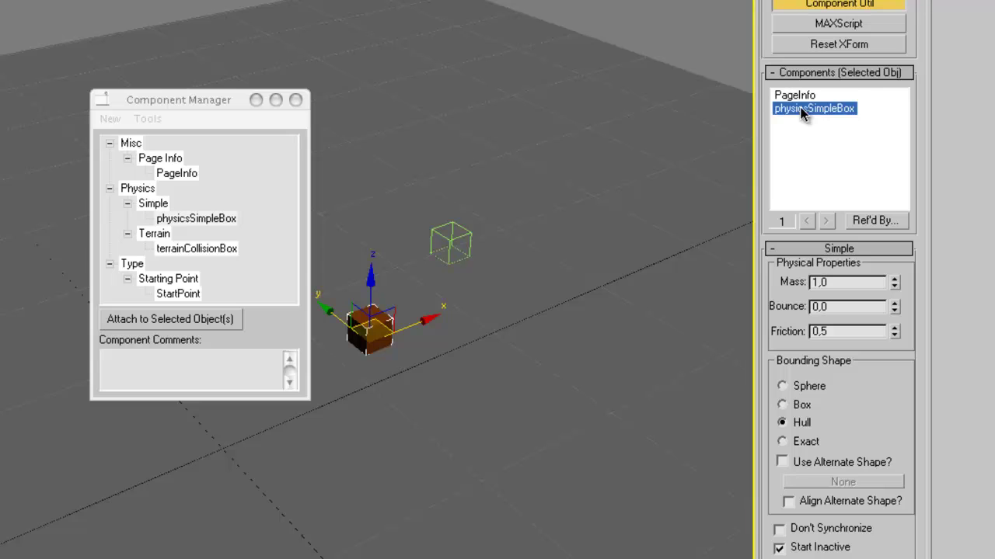
pyautogui.doubleClick(828, 284)
pyautogui.write('1,0')
pyautogui.click(803, 409)
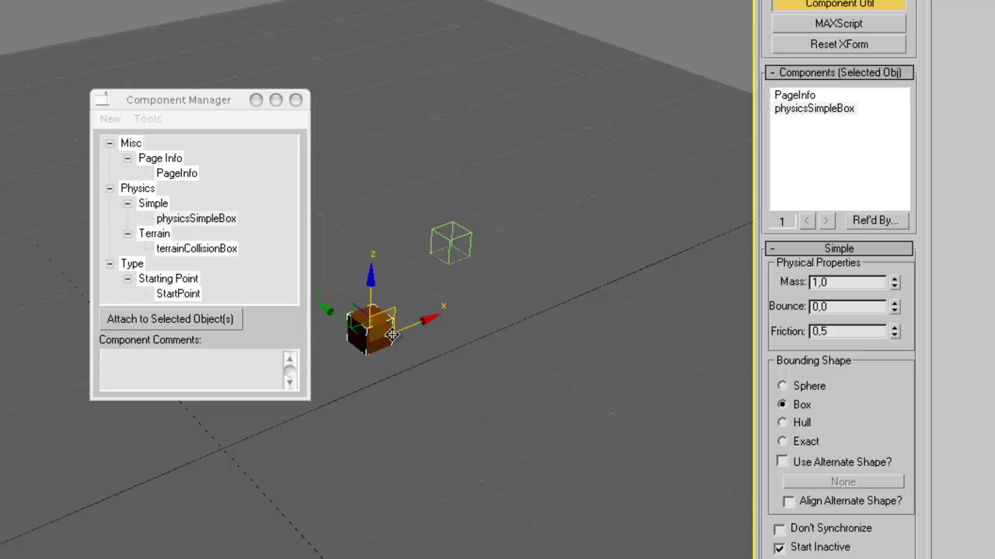
# Step: Raise the brown box slightly off the slab along its Z axis
pyautogui.hotkey('alt', 'z')
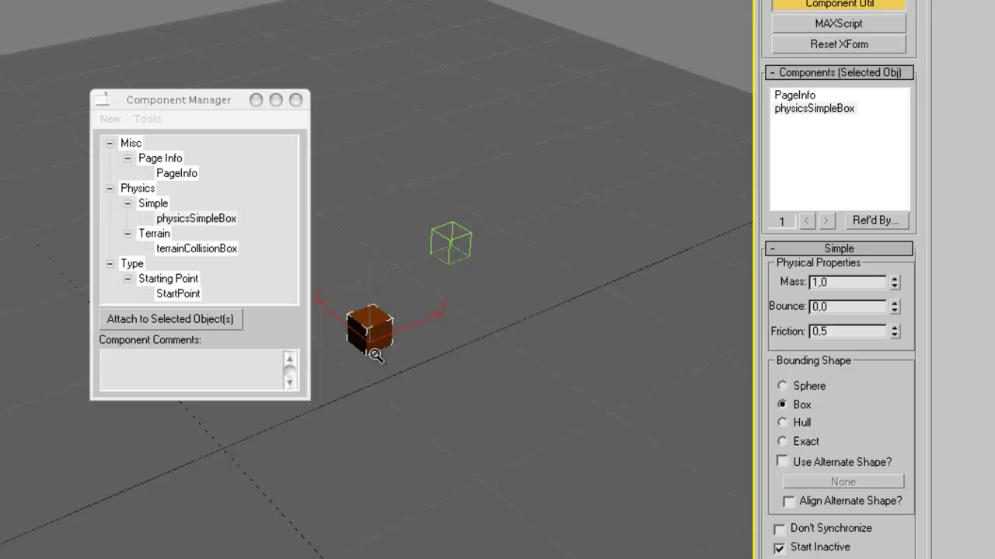
pyautogui.moveTo(381, 351); pyautogui.dragTo(370, 303)
pyautogui.scroll(3, 370, 303)
pyautogui.hotkey('ctrl', 'r')
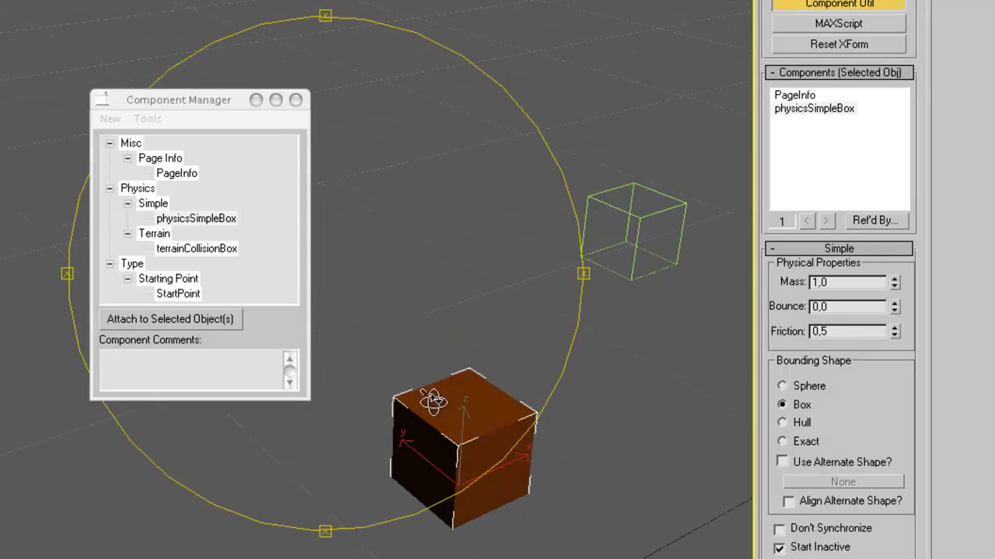
pyautogui.moveTo(438, 355); pyautogui.dragTo(435, 387)
pyautogui.rightClick(435, 386)
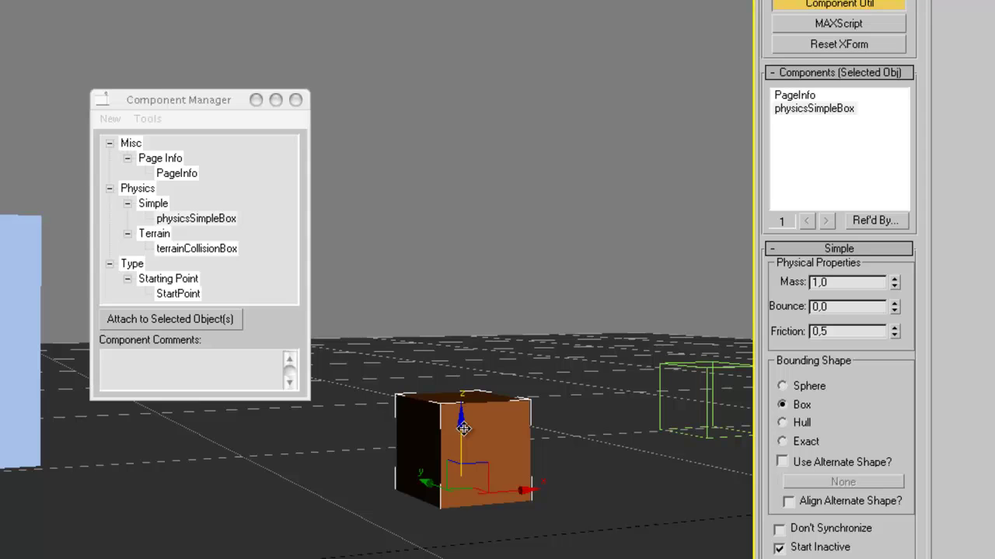
pyautogui.moveTo(460, 424); pyautogui.dragTo(457, 424)
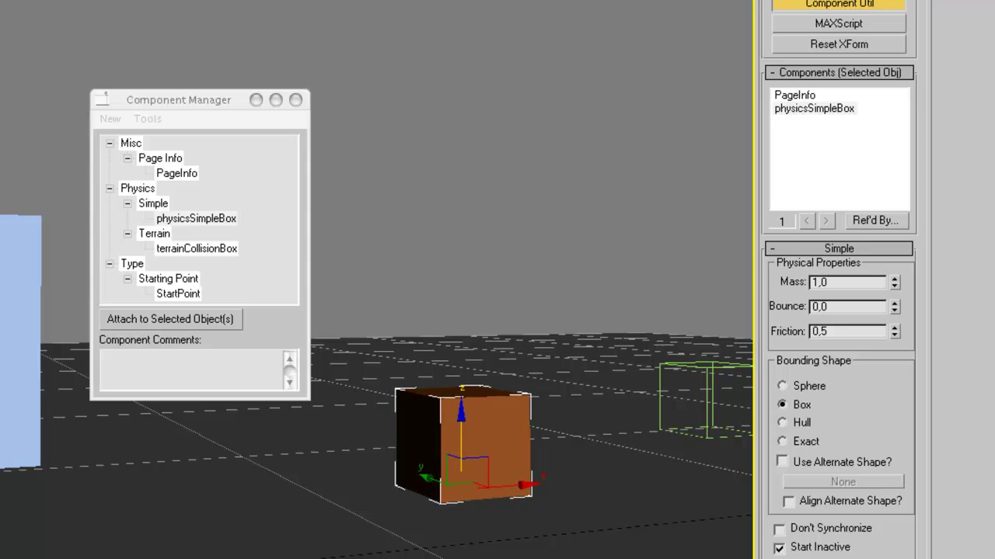
pyautogui.hotkey('alt', 'z')
pyautogui.moveTo(441, 442); pyautogui.dragTo(444, 429)
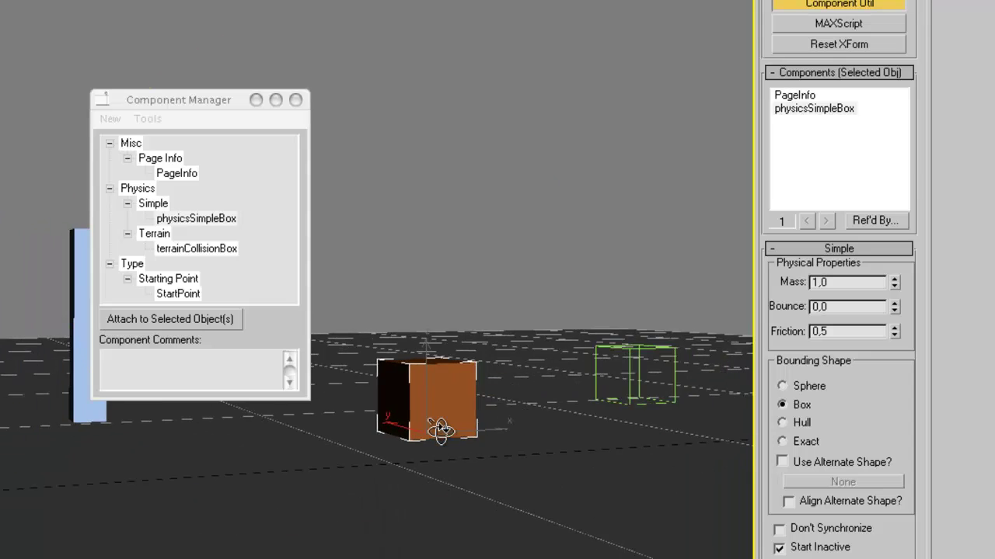
pyautogui.moveTo(444, 428)
pyautogui.keyDown('alt'); pyautogui.mouseDown(button='middle')
pyautogui.moveTo(446, 444)
pyautogui.moveTo(434, 425)
pyautogui.mouseUp(button='middle'); pyautogui.keyUp('alt')
pyautogui.keyDown('alt'); pyautogui.moveTo(448, 391); pyautogui.dragTo(509, 379, button='middle'); pyautogui.keyUp('alt')
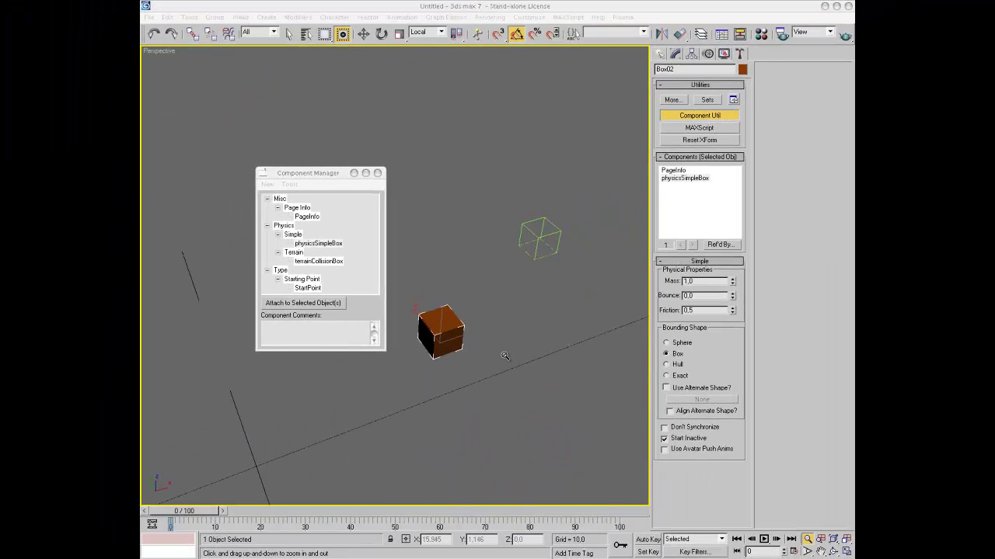